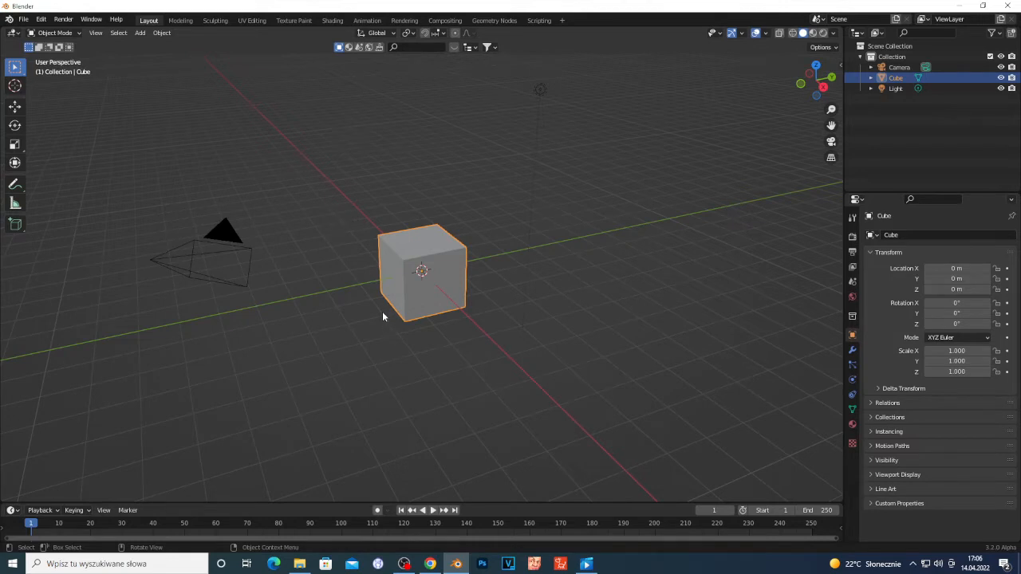
Step: Delete the default cube from the scene
scroll(382, 316, down, 4)
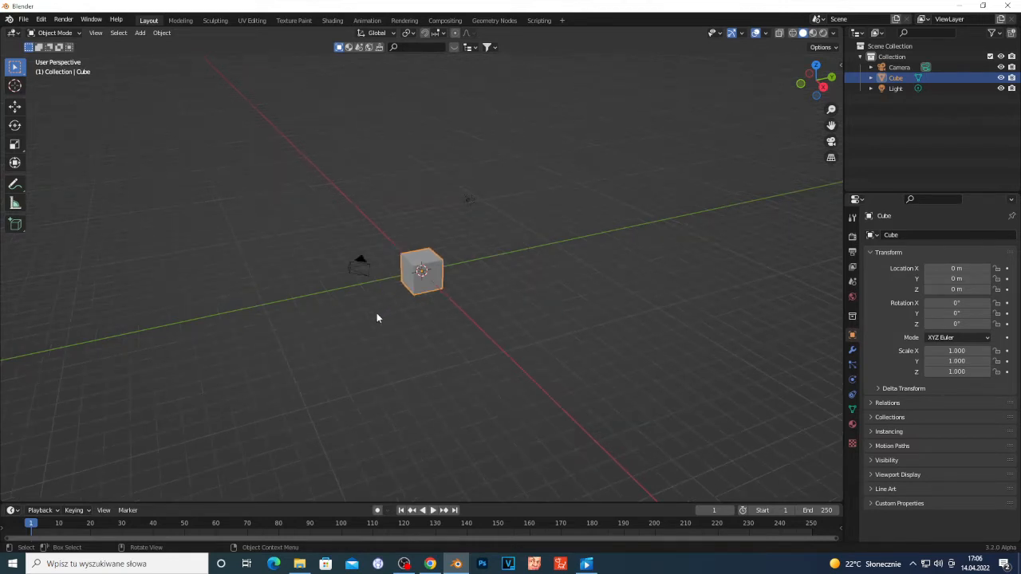
scroll(376, 315, up, 2)
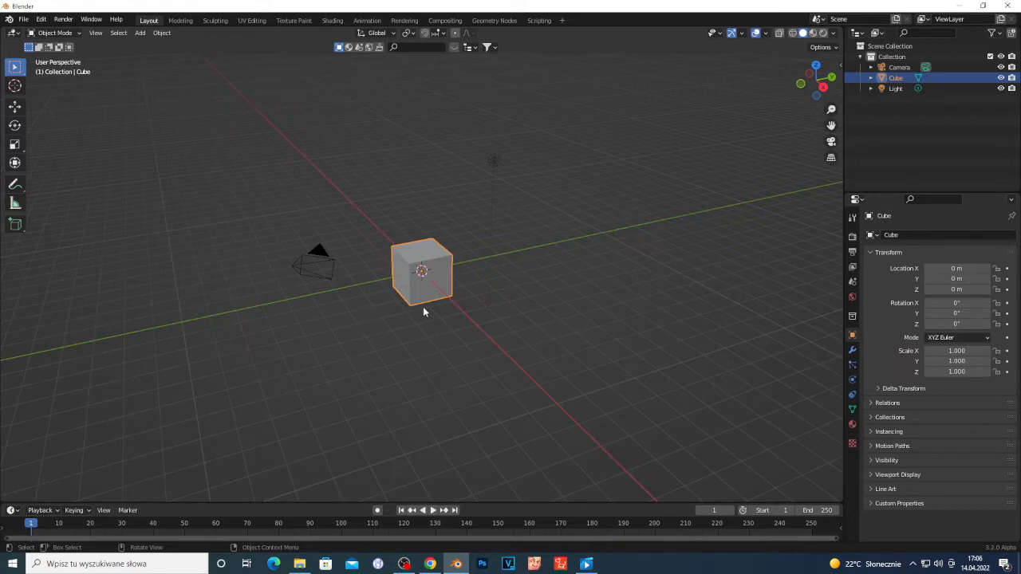
scroll(412, 322, up, 3)
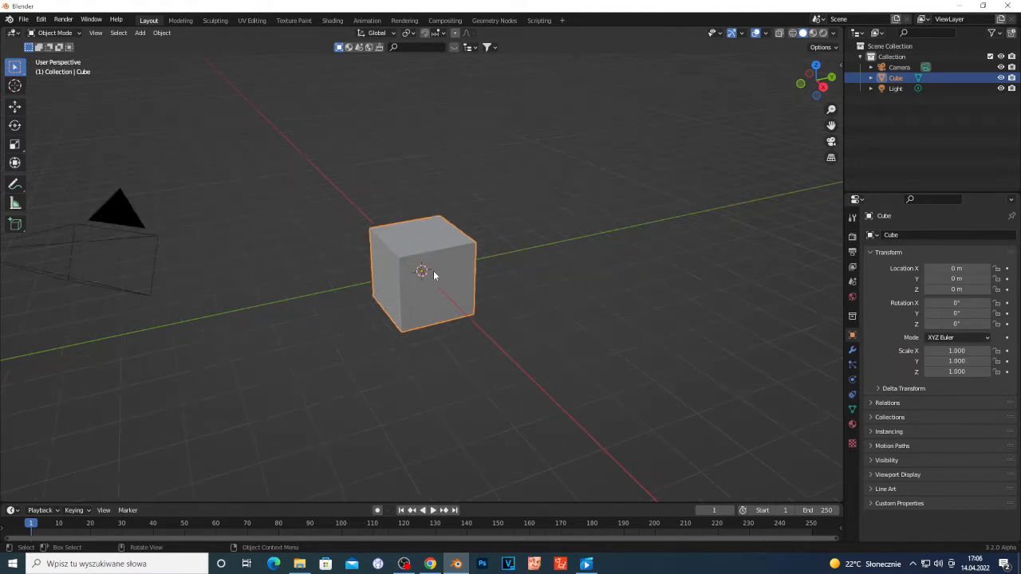
key(x)
click(430, 273)
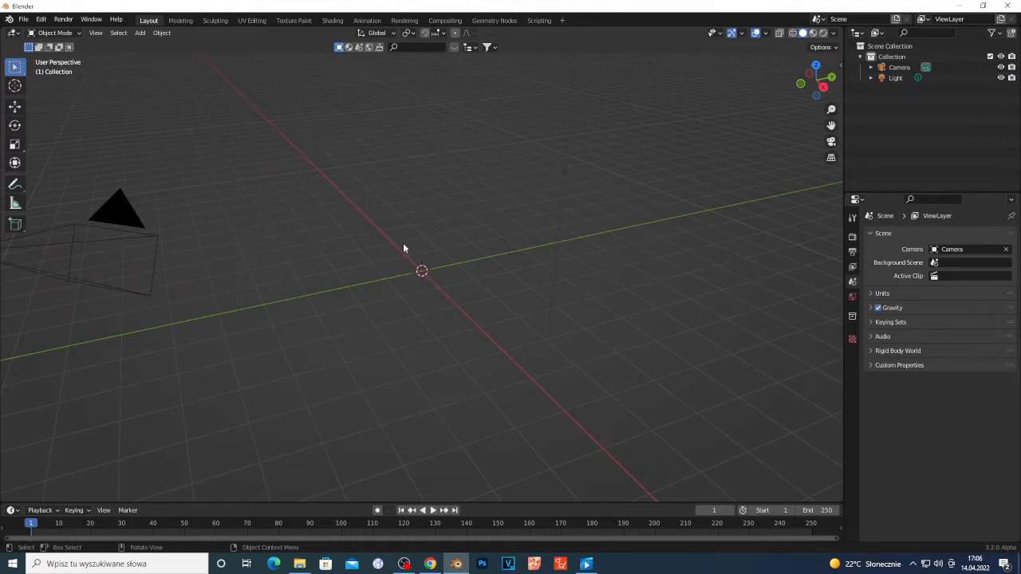
Step: Add a mesh plane at the centre of the scene
key(shift+a)
mouse_move(371, 247)
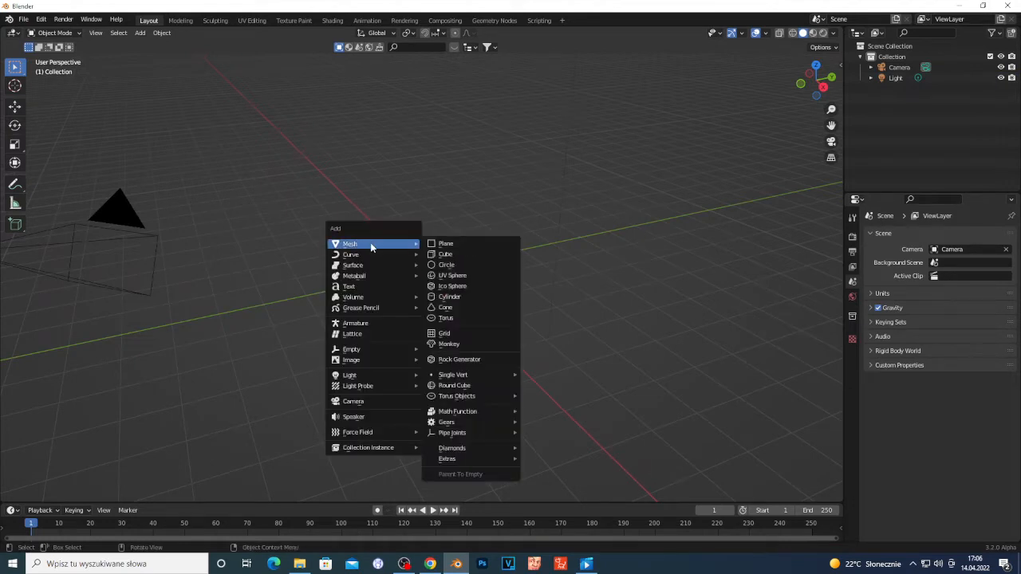
click(448, 244)
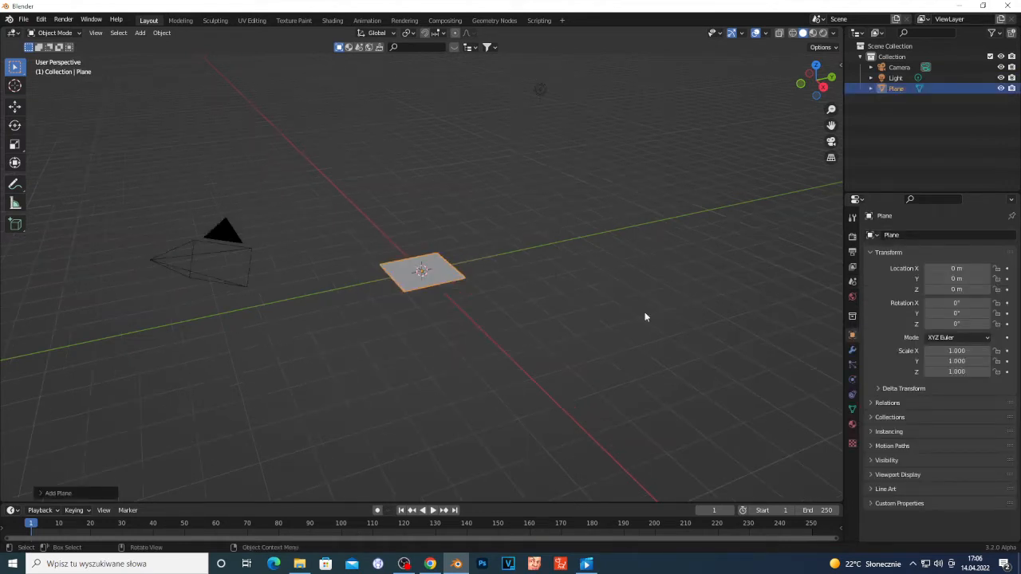
Step: Add an Ocean physics modifier to the plane and check the generated surface
click(852, 351)
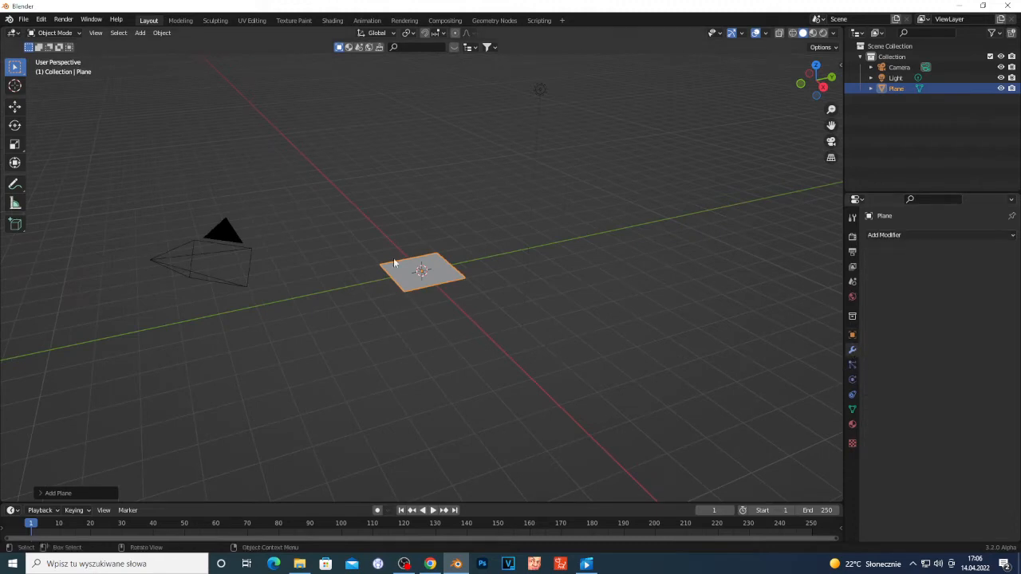
click(430, 270)
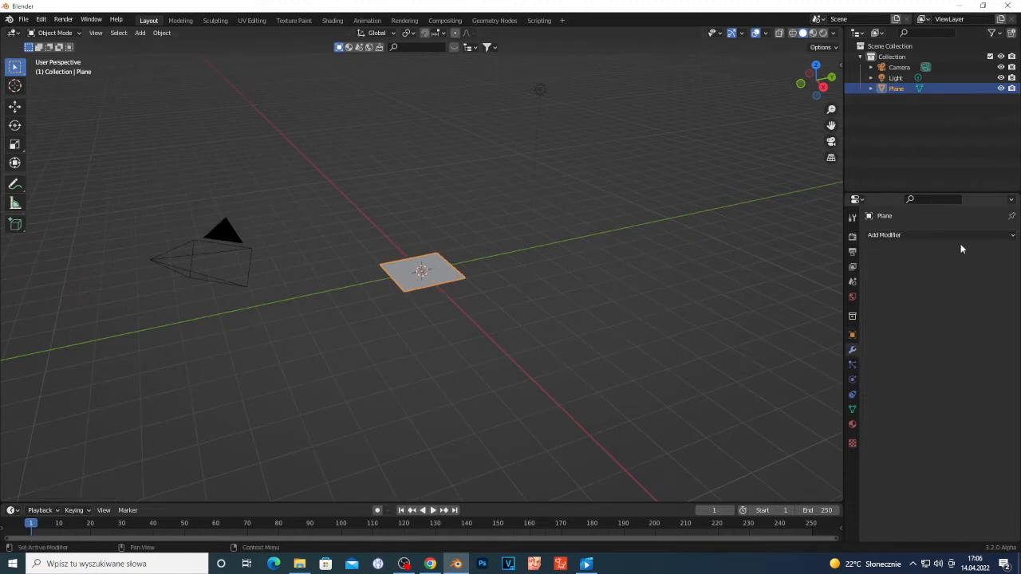
click(934, 235)
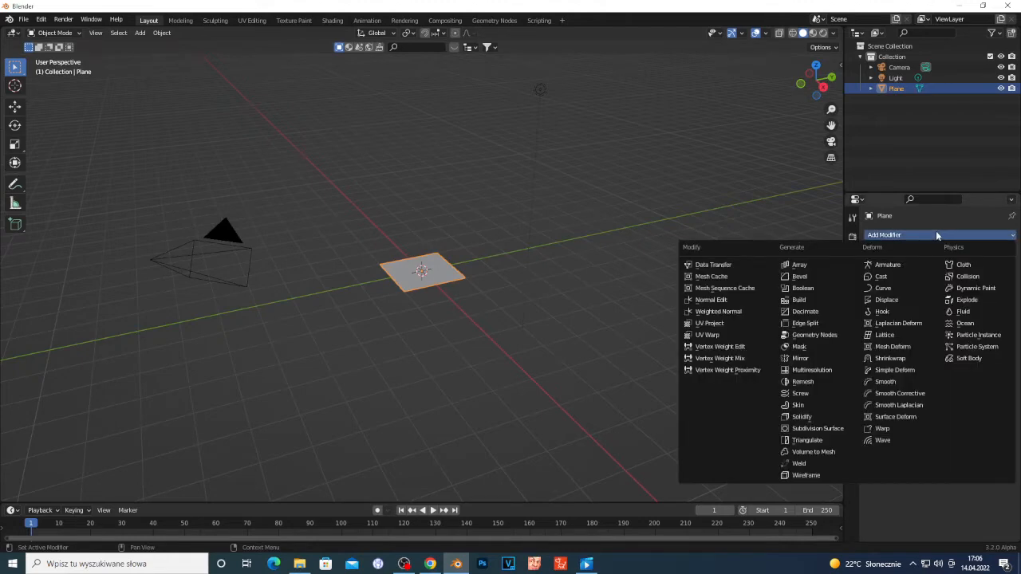
click(984, 324)
scroll(263, 248, down, 5)
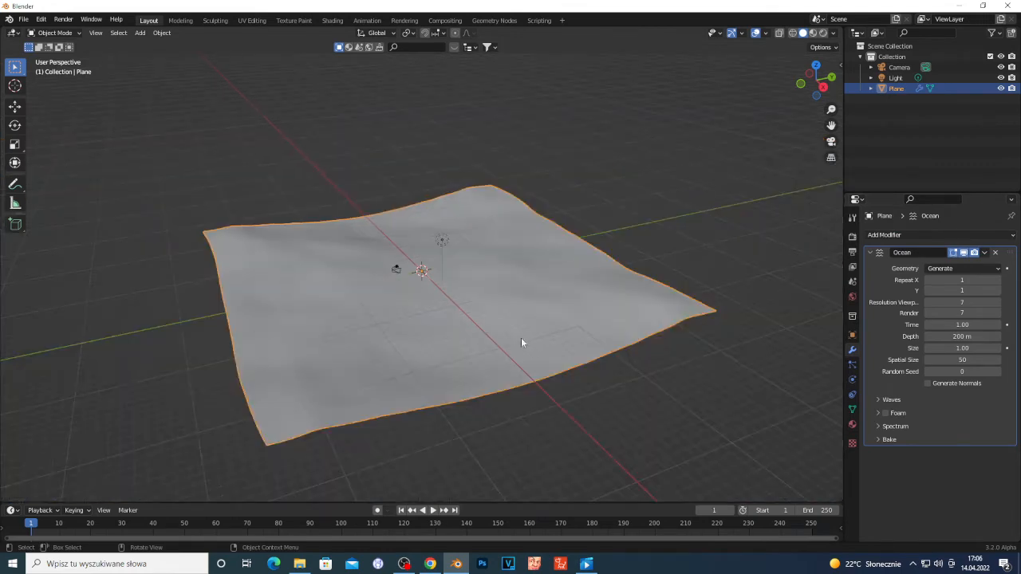
scroll(400, 306, up, 4)
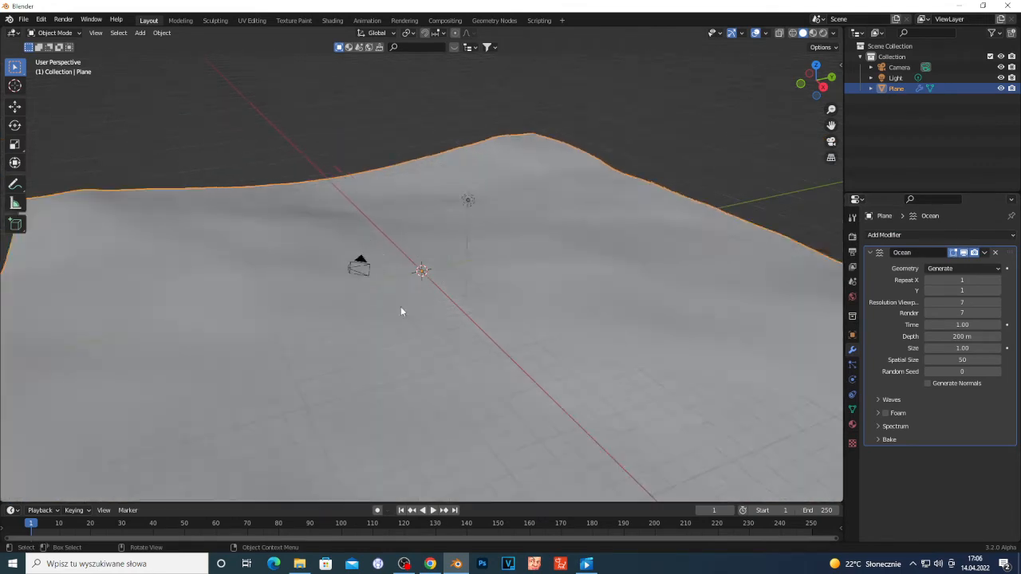
scroll(399, 305, down, 6)
scroll(397, 307, down, 2)
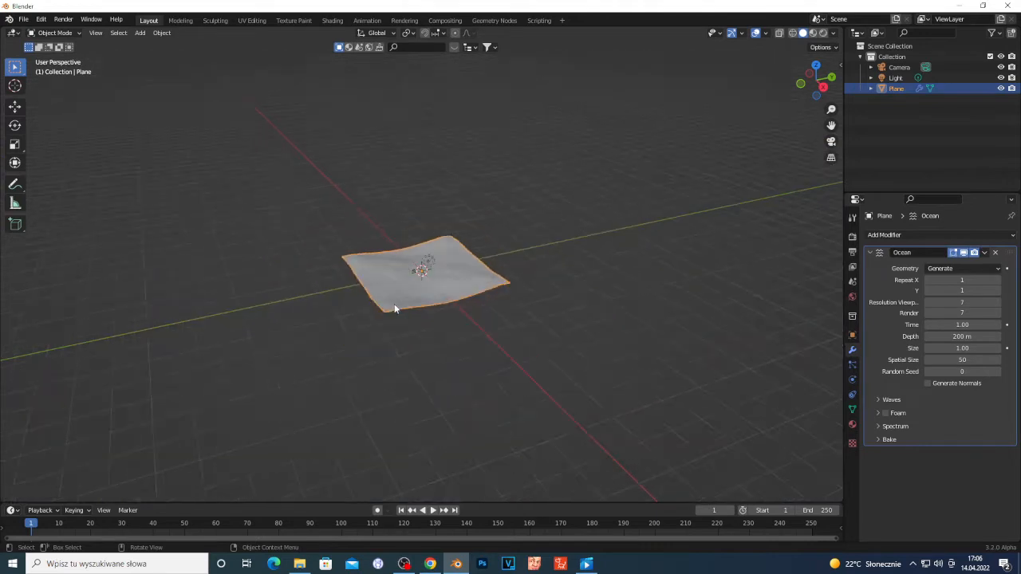
scroll(396, 306, up, 4)
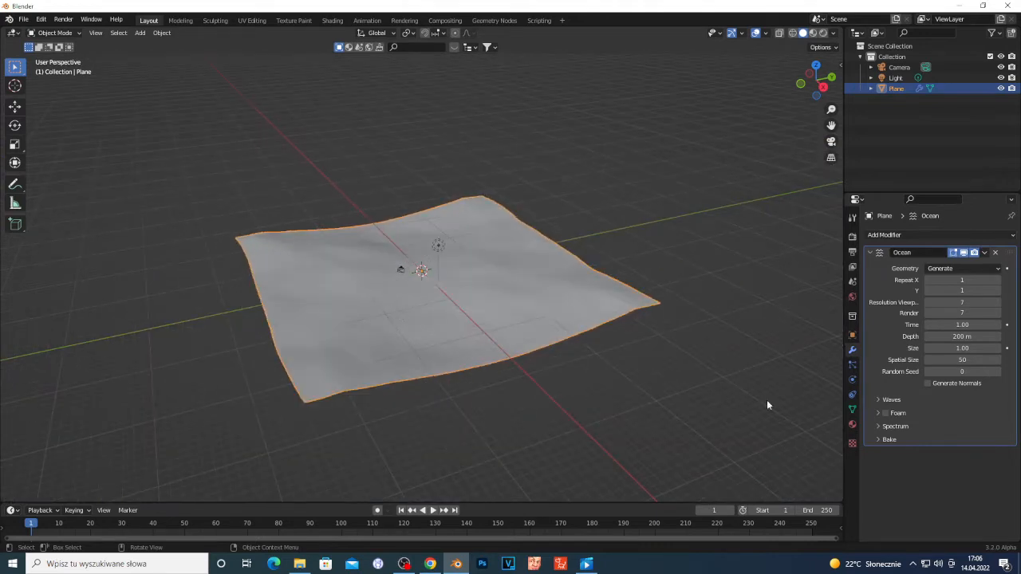
Step: In the Ocean modifier's Waves settings, set the Scale to 4.900 and the Smallest Wave to 0.1 m
click(880, 399)
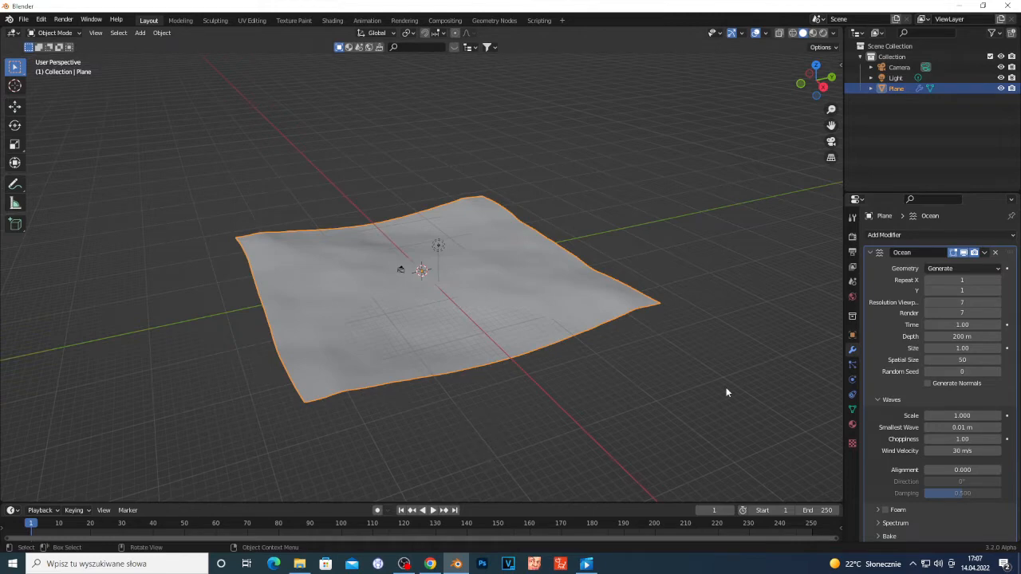
scroll(568, 367, up, 2)
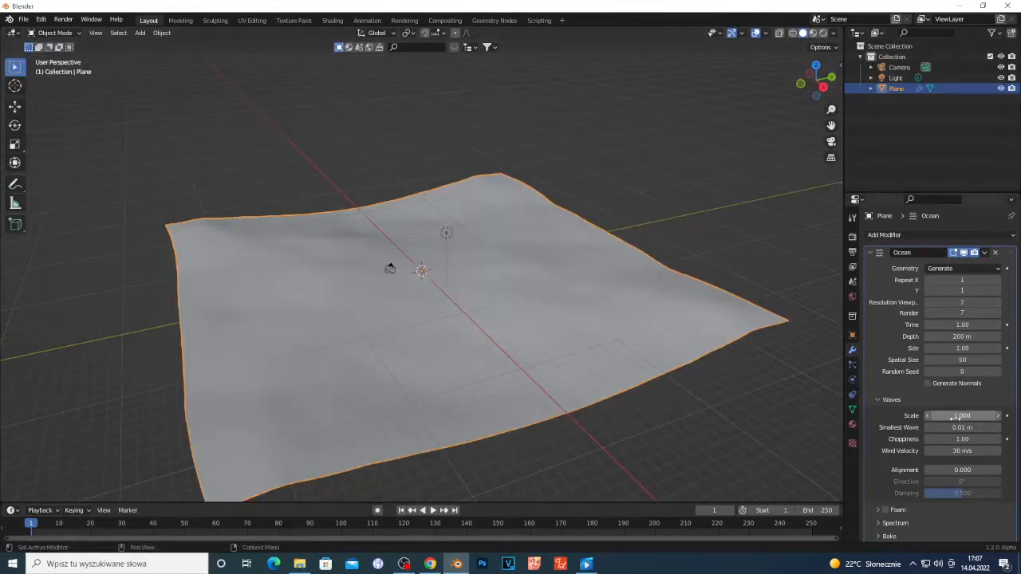
drag(960, 415, 1013, 416)
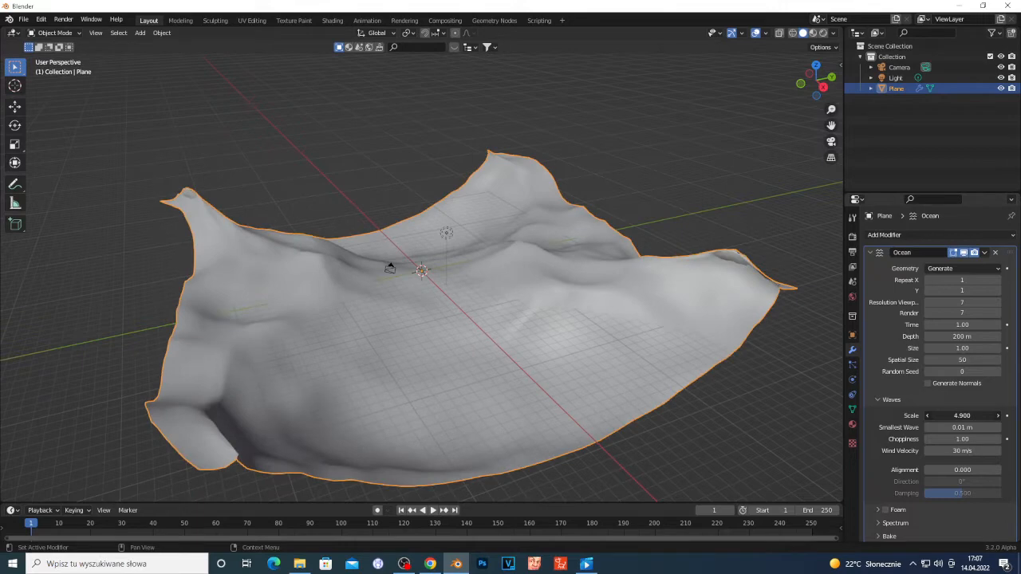
click(949, 428)
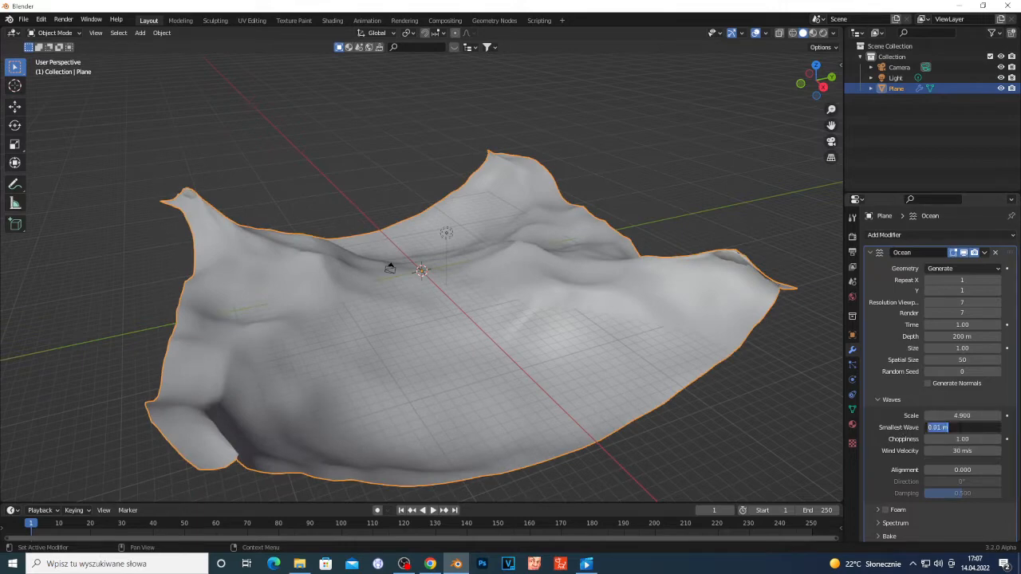
text(0.1)
key(Return)
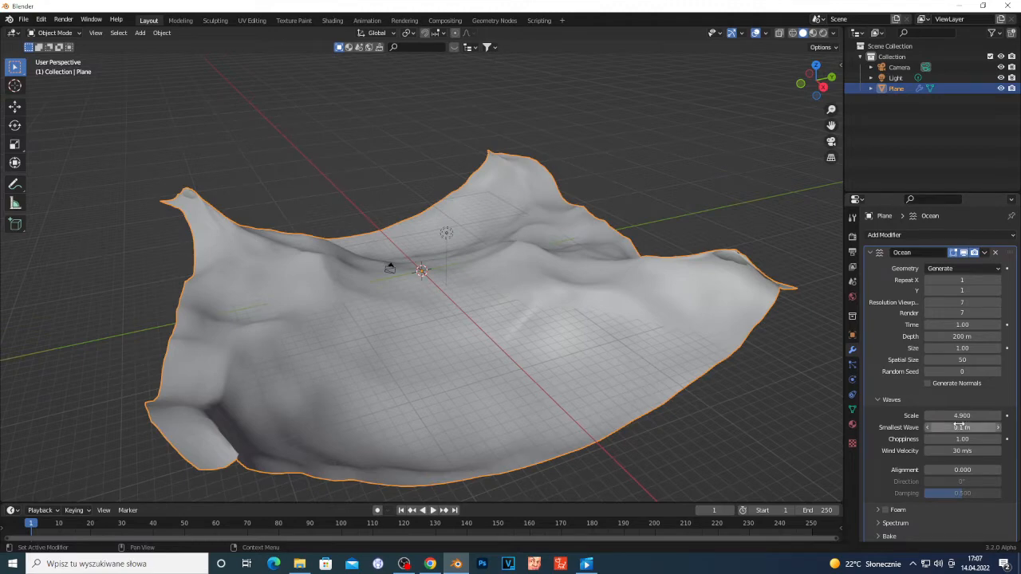
Step: Set the ocean waves' Choppiness to 2.32 and the Wind Velocity to 19.2 m/s
scroll(370, 360, down, 2)
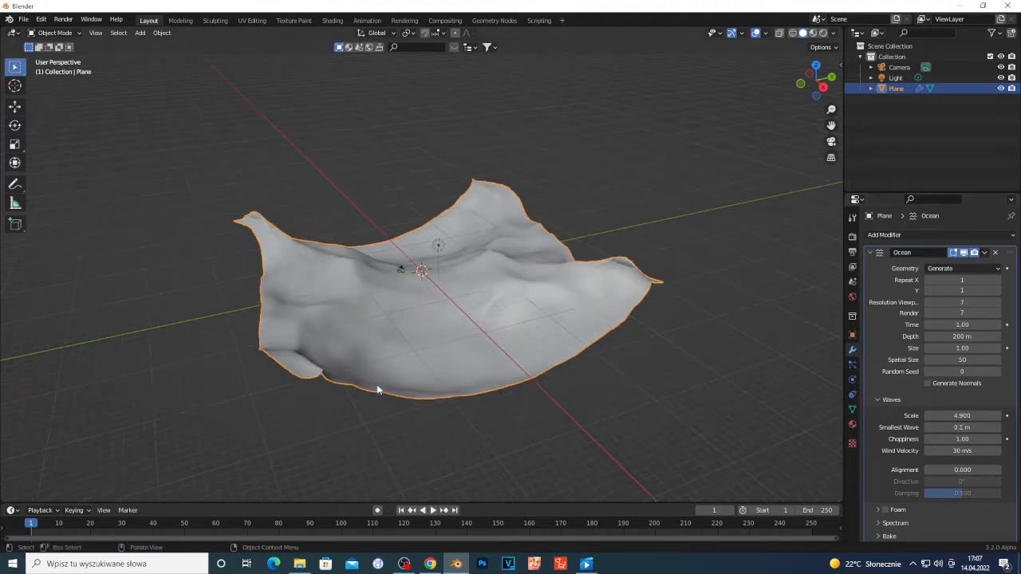
scroll(313, 343, up, 1)
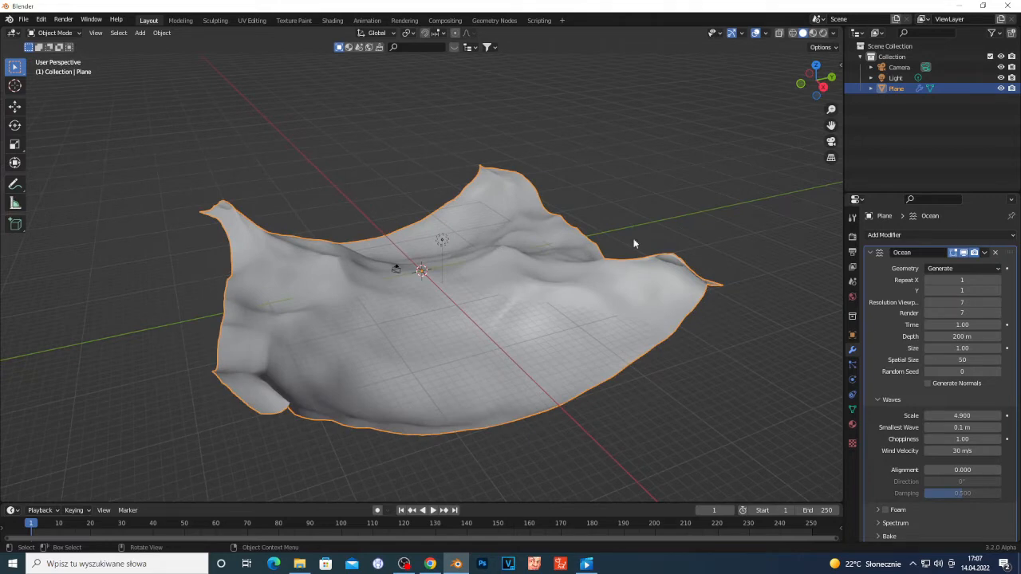
scroll(335, 319, down, 3)
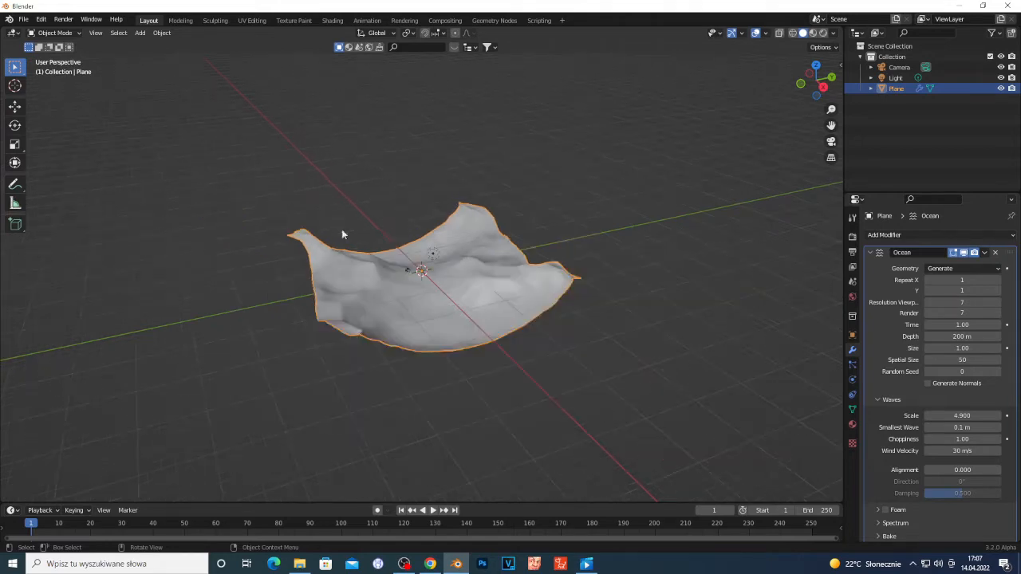
scroll(351, 315, up, 3)
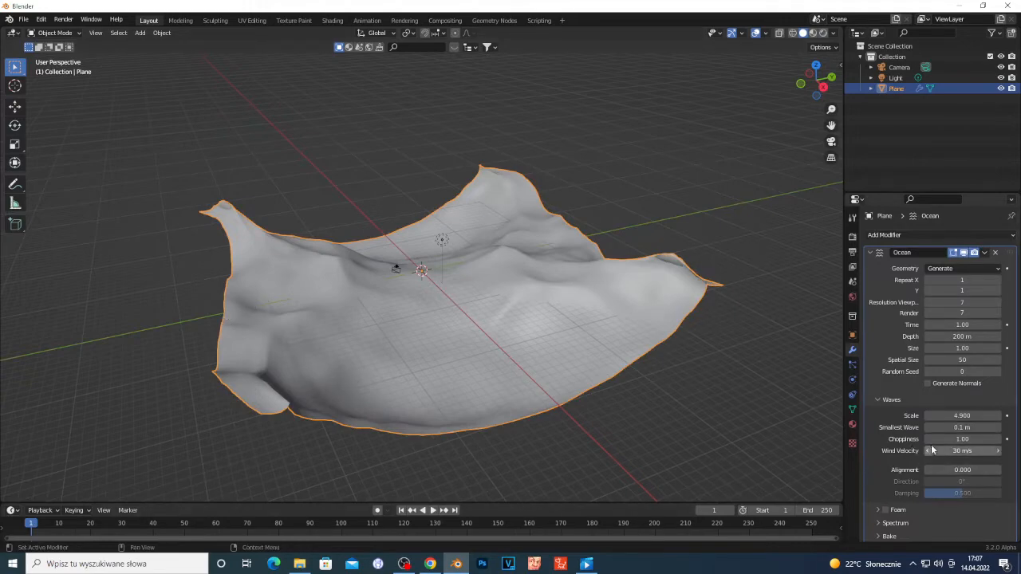
drag(953, 440, 1004, 439)
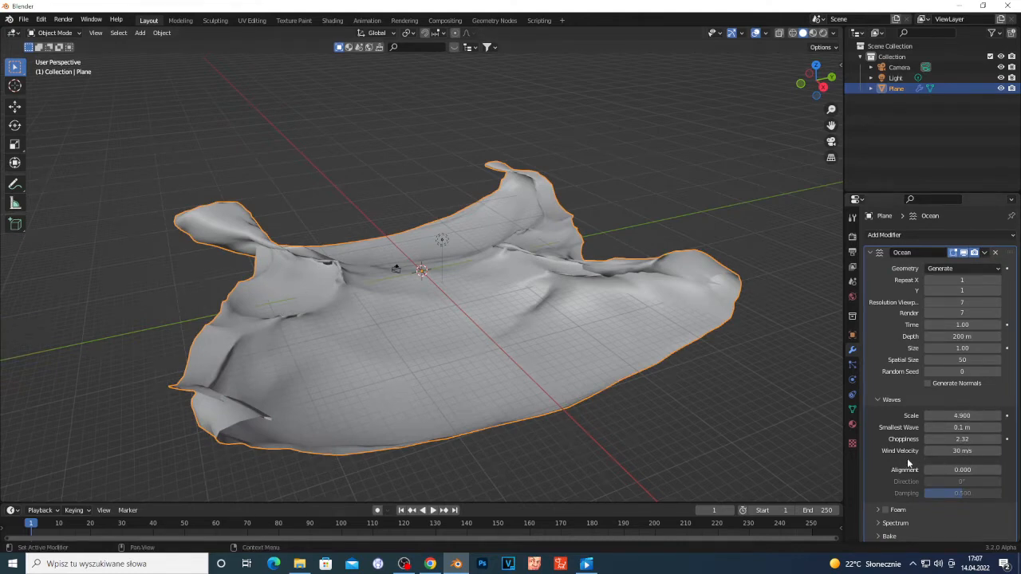
drag(962, 451, 931, 451)
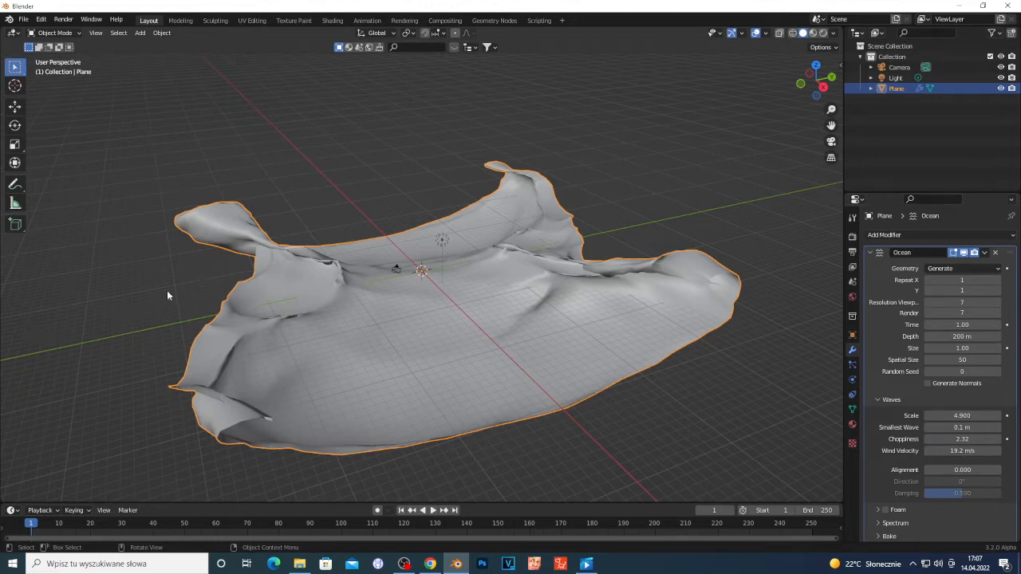
Step: Set the Ocean modifier's Spatial Size to 200 to widen the water surface
scroll(162, 299, down, 4)
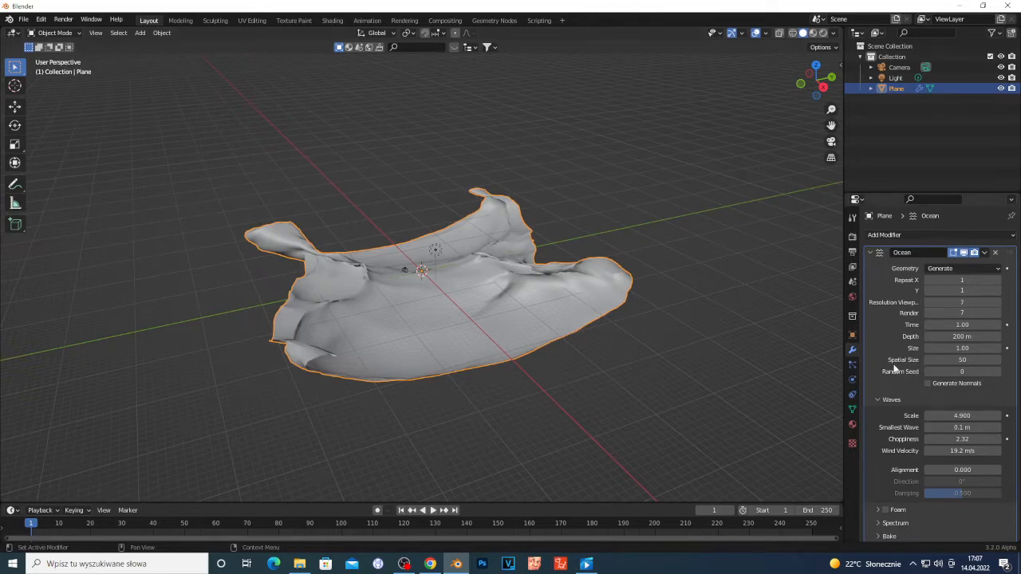
drag(952, 363, 979, 363)
click(954, 361)
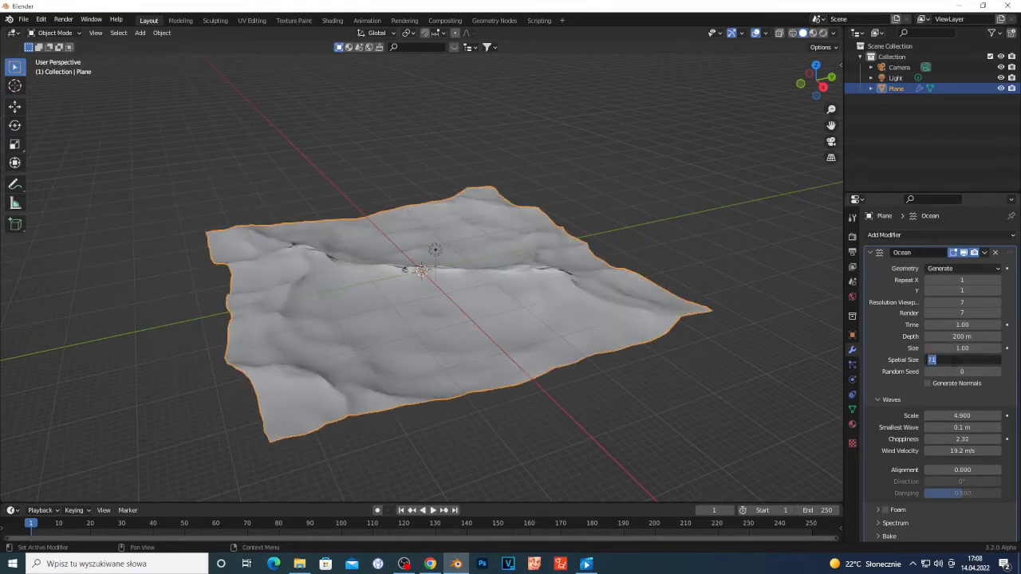
text(200)
key(Return)
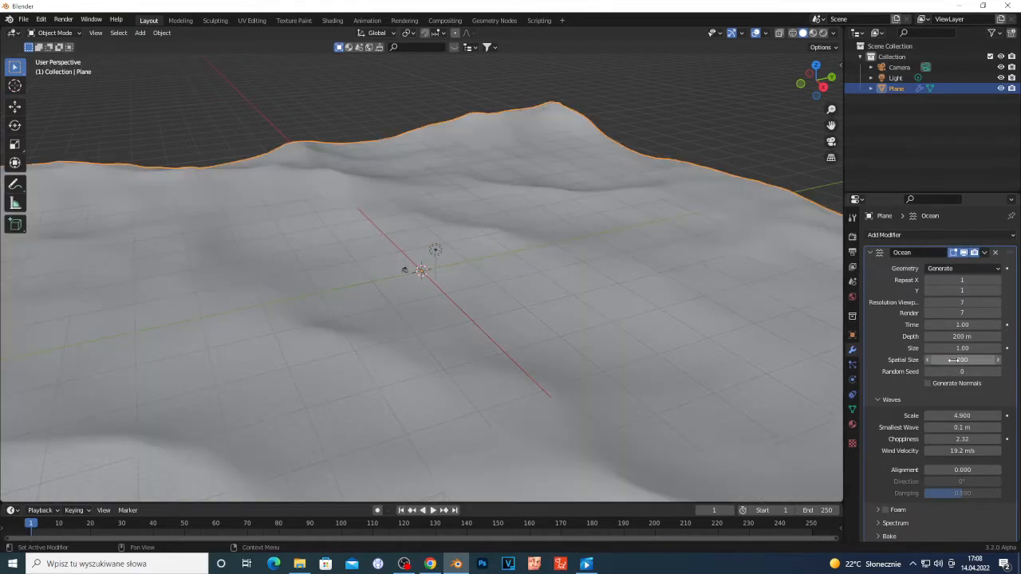
scroll(451, 300, down, 6)
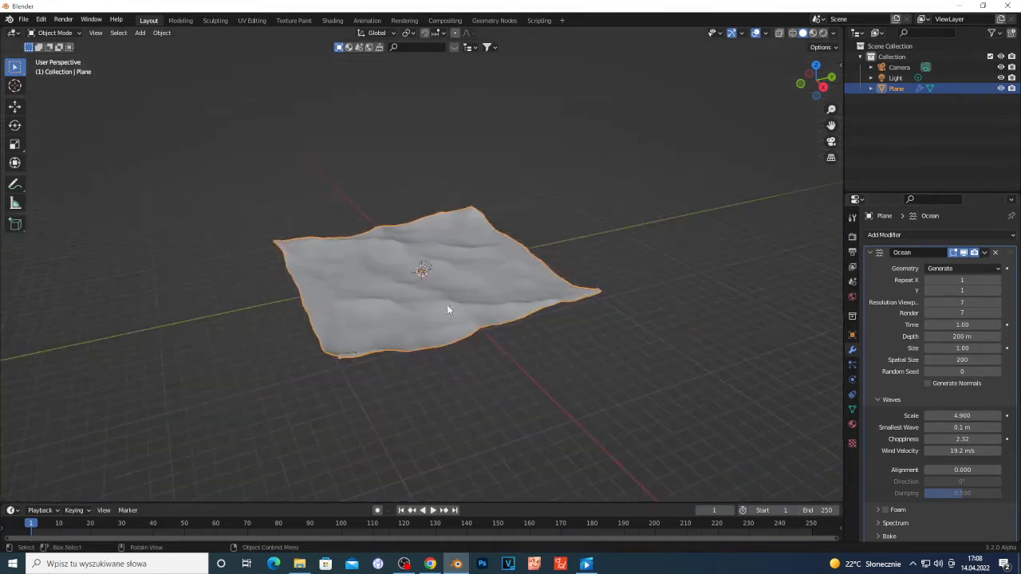
scroll(445, 307, up, 2)
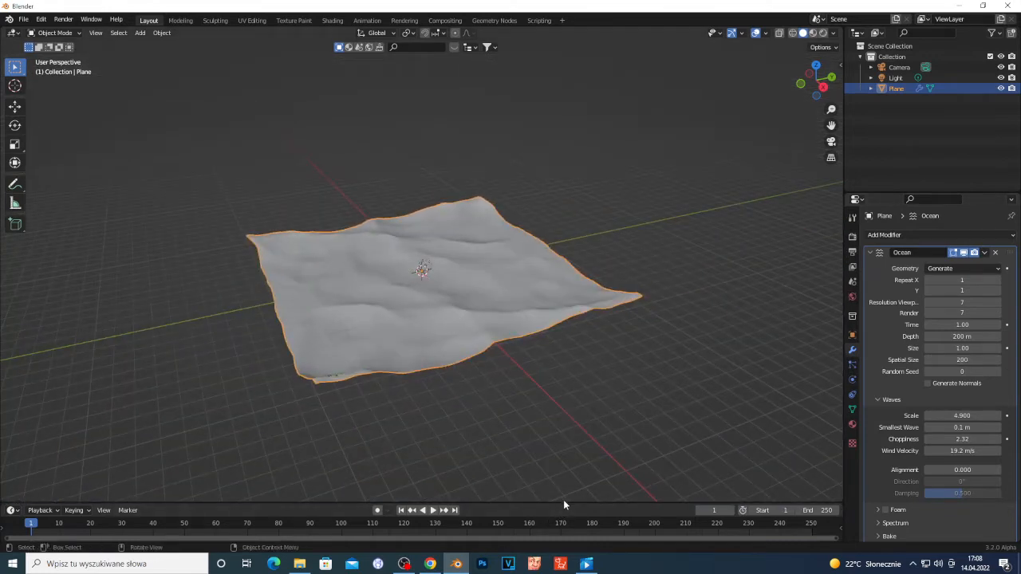
Step: Enlarge the timeline area, raise the Ocean modifier's viewport resolution to 15 and inspect the surface detail
drag(563, 502, 564, 461)
scroll(431, 276, up, 2)
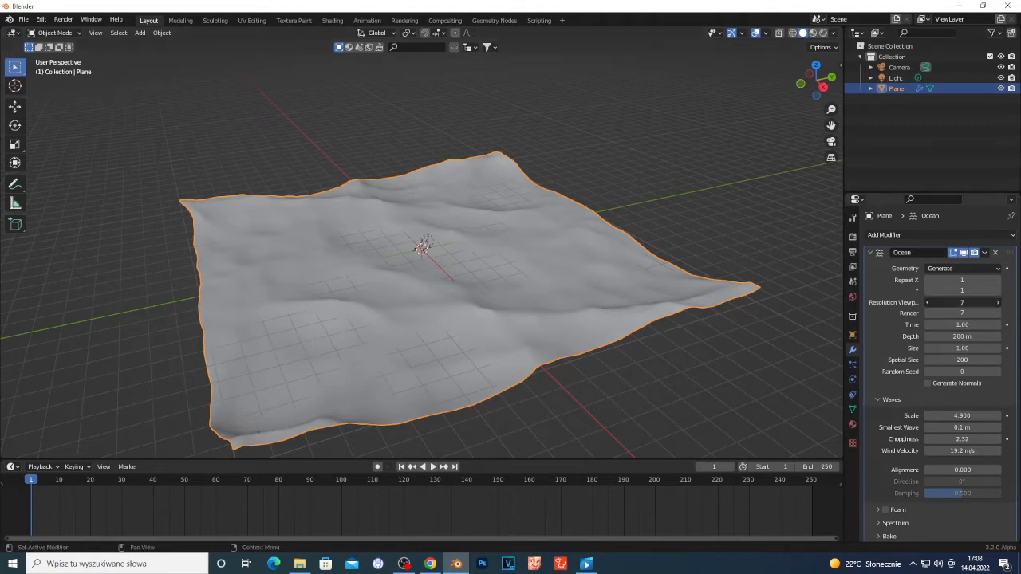
drag(962, 302, 1004, 302)
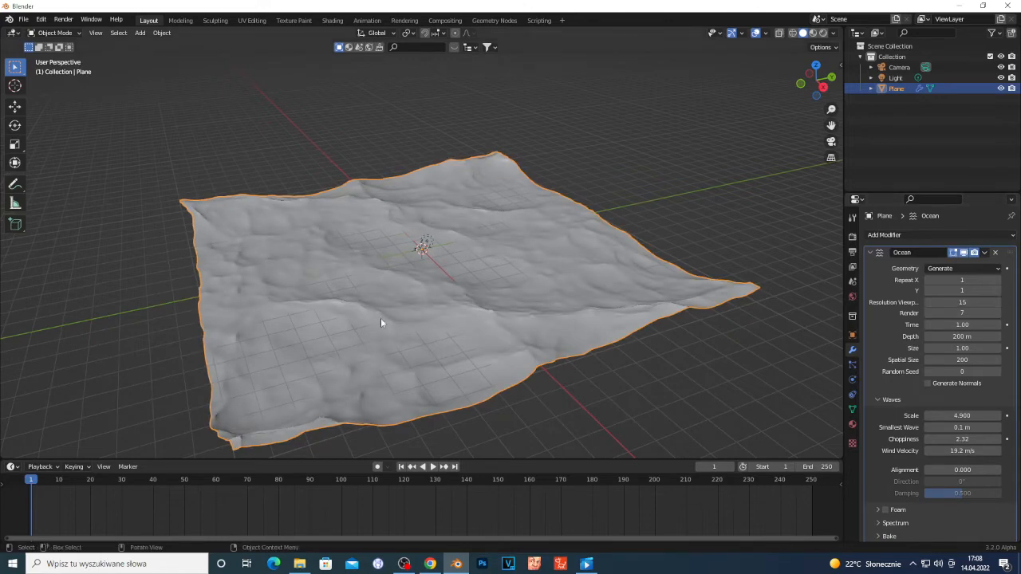
scroll(245, 319, up, 5)
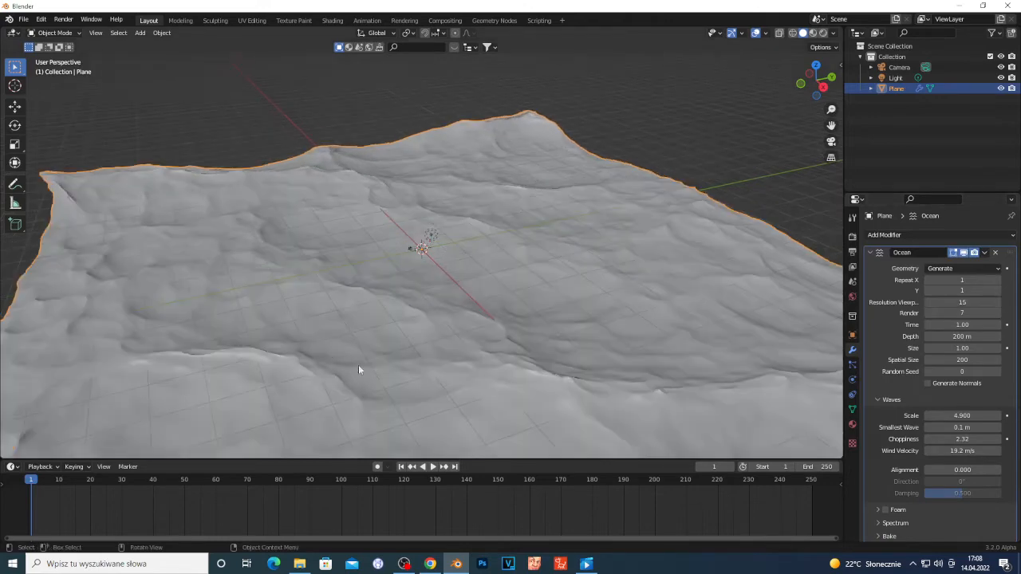
scroll(197, 298, down, 7)
scroll(479, 299, up, 1)
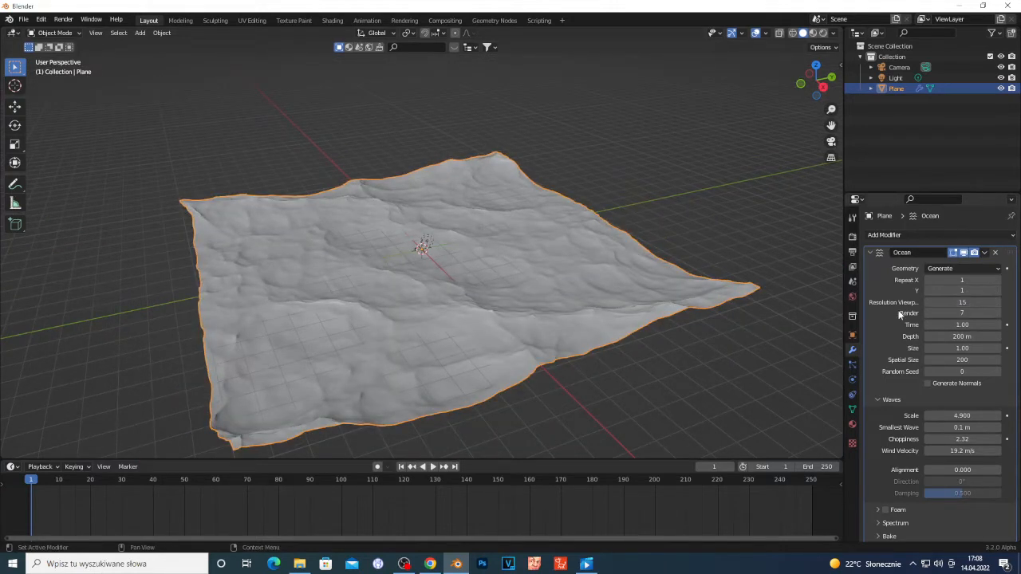
Step: Set the Ocean modifier's viewport resolution to 12
click(970, 300)
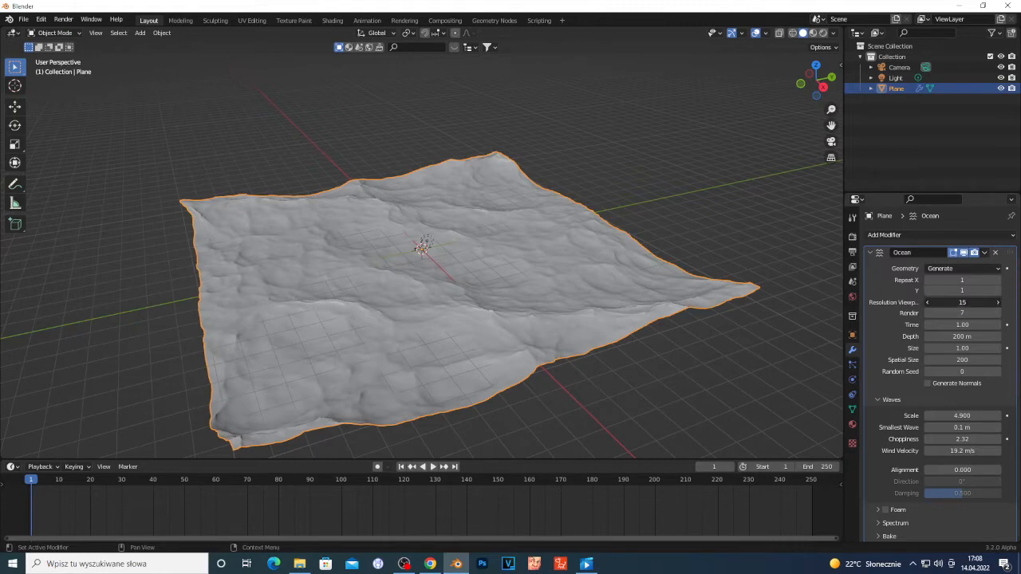
text(12)
key(Return)
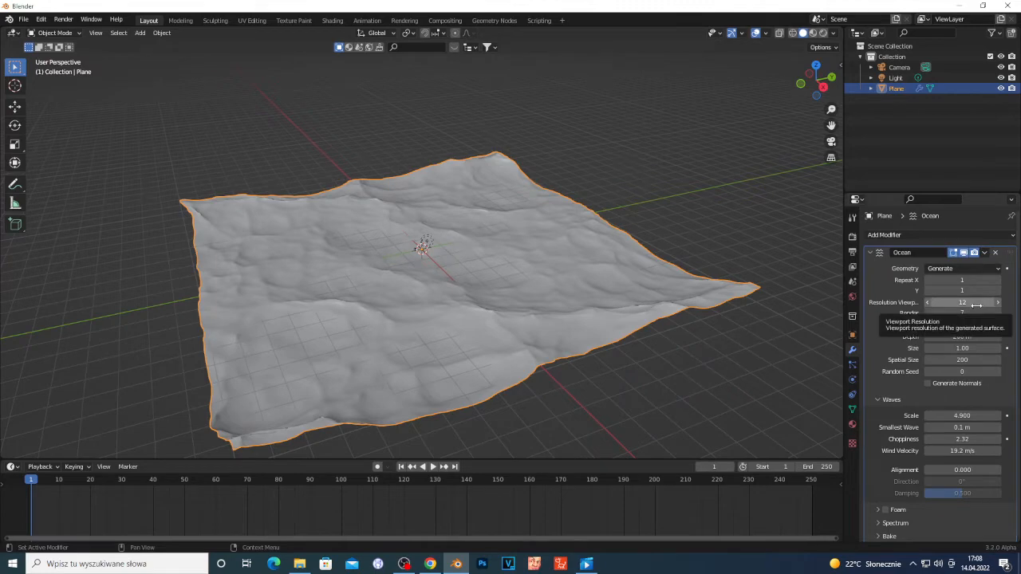
Step: Set the Ocean modifier's viewport resolution to 10 and enlarge the timeline area
mouse_move(976, 305)
mouse_down()
mouse_move(949, 305)
mouse_move(969, 304)
mouse_up()
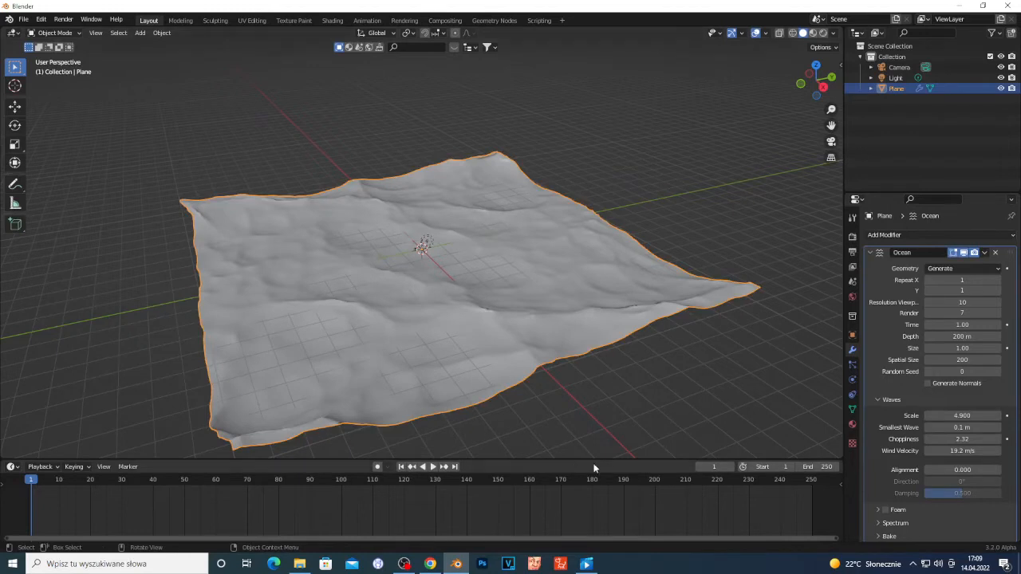
drag(604, 460, 614, 387)
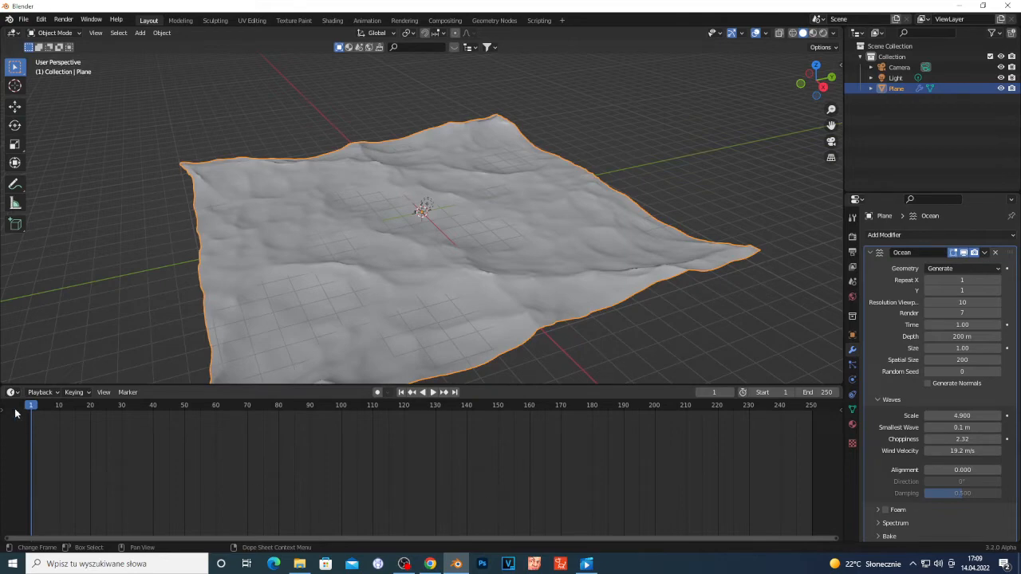
Step: Play the timeline briefly from about frame 17 to check the ocean surface for motion
click(81, 408)
key(space)
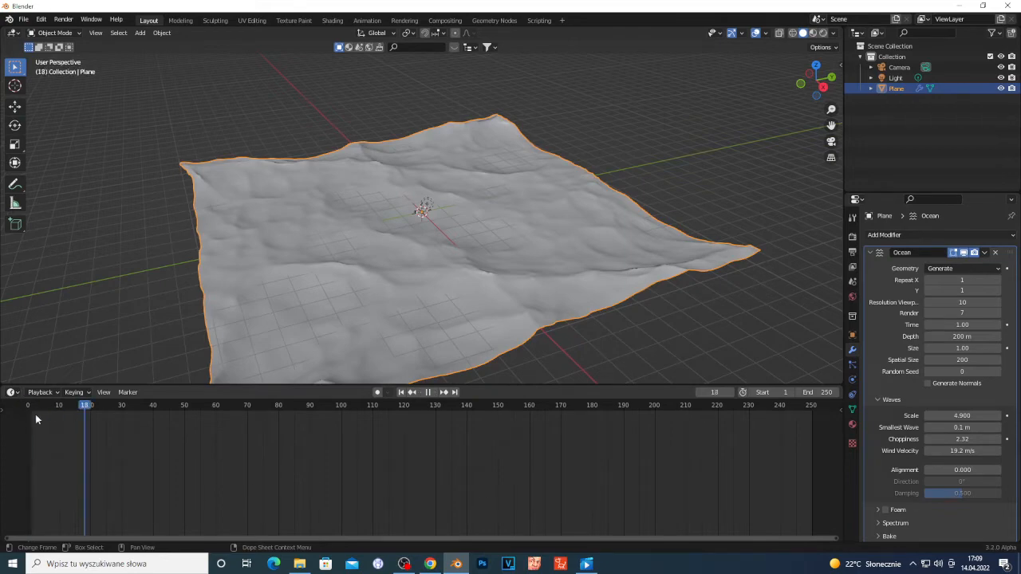
key(space)
Step: Return to frame 1 and keyframe the Ocean modifier's Time at 1.00
click(29, 406)
key(space)
key(space)
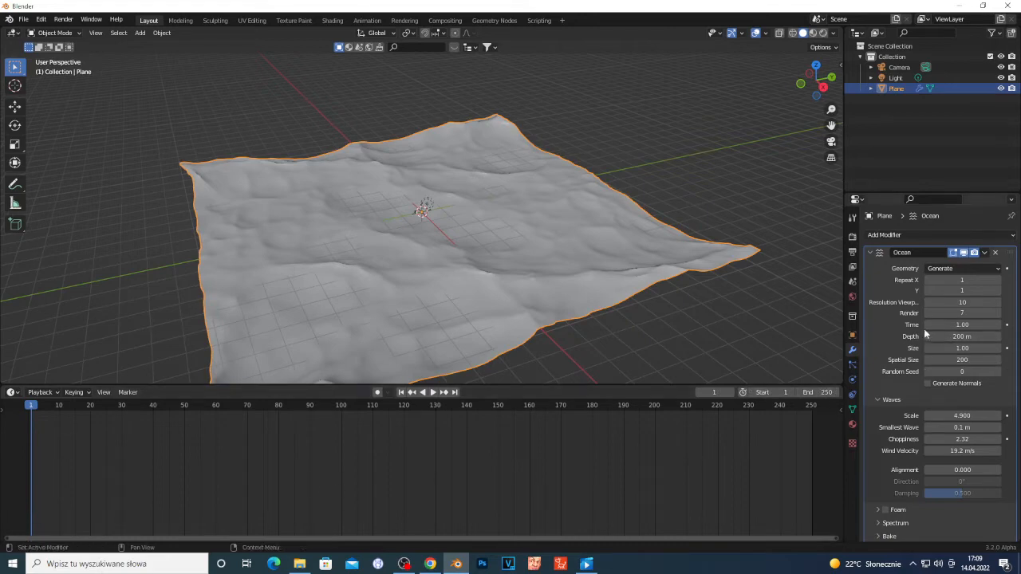
click(1008, 326)
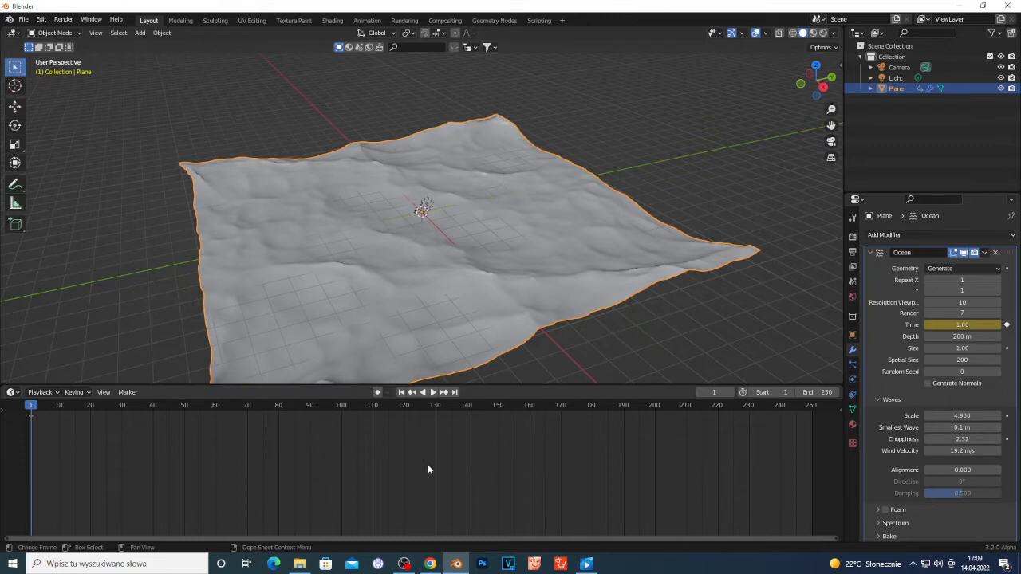
Step: Keyframe the Ocean modifier's Time at 10 on frame 250
click(812, 407)
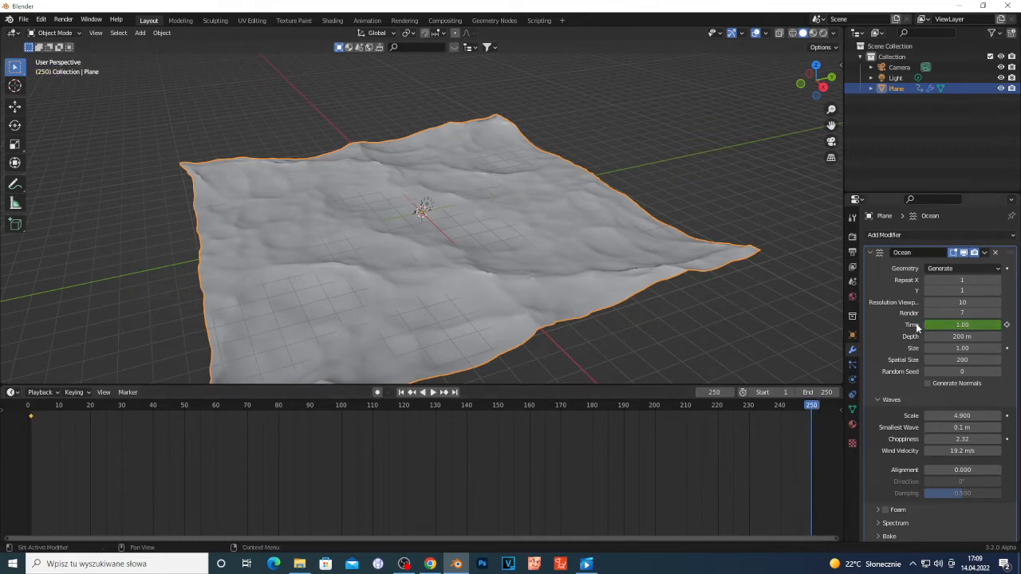
click(949, 323)
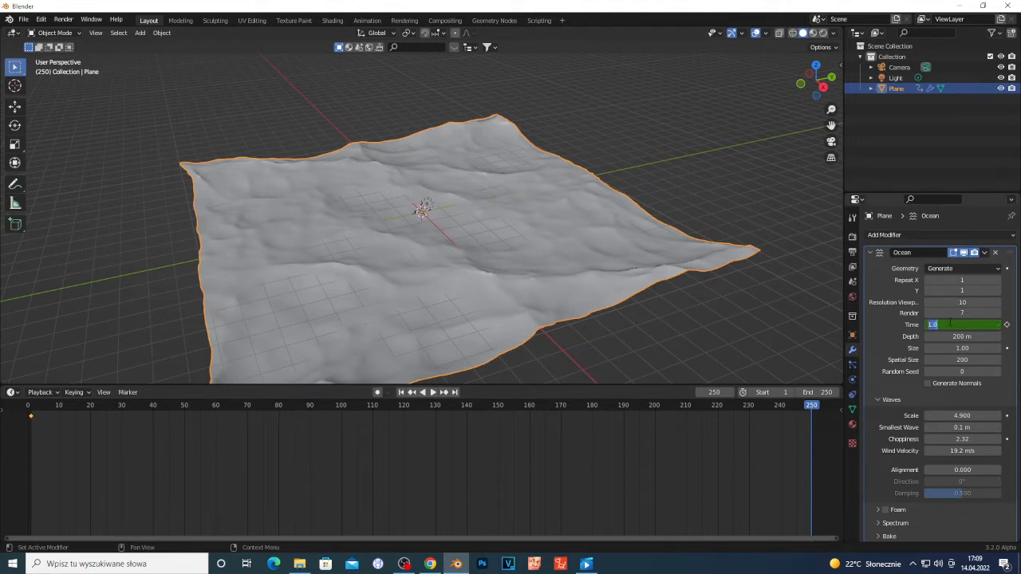
key(BackSpace)
text(10)
key(Return)
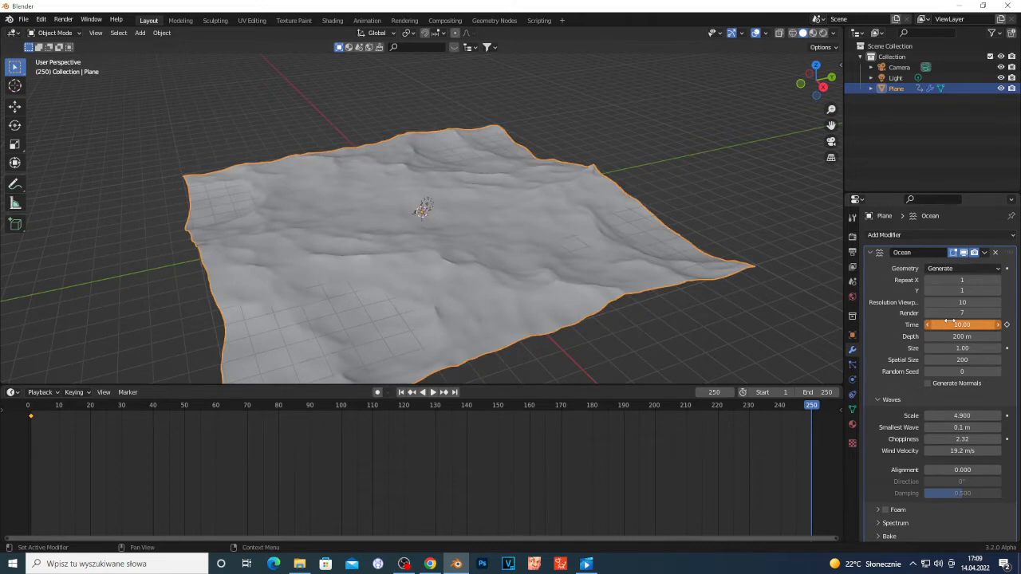
click(951, 324)
key(BackSpace)
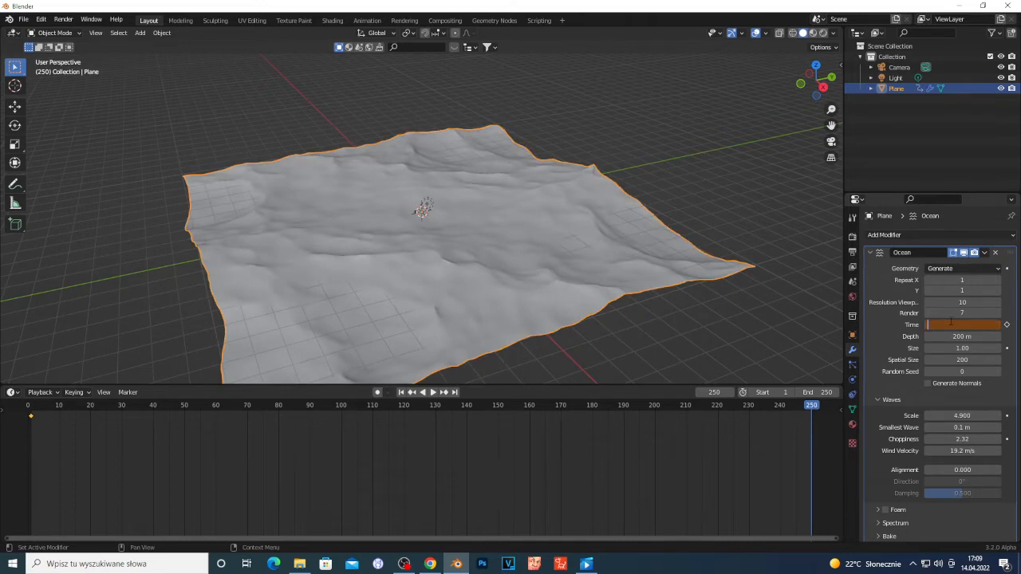
text(10)
key(Return)
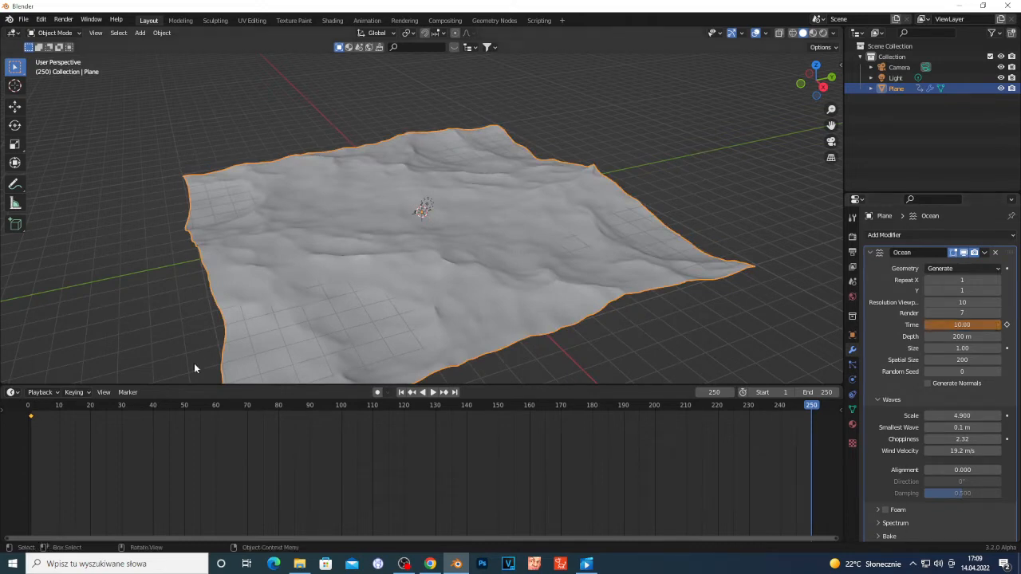
click(1008, 326)
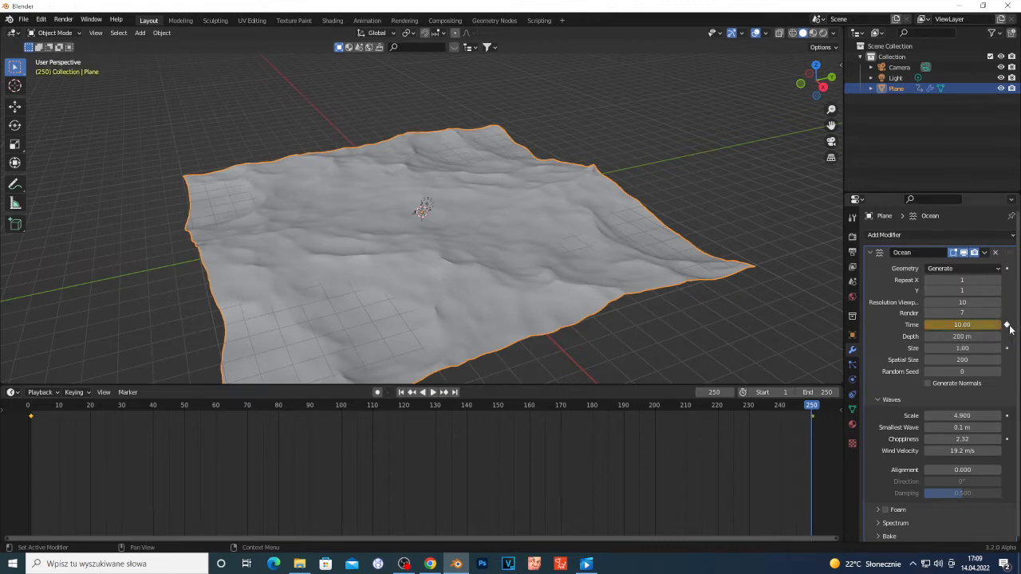
Step: Play the wave animation from frame 1 and check how it moves near the end, stopping at frame 242
click(30, 412)
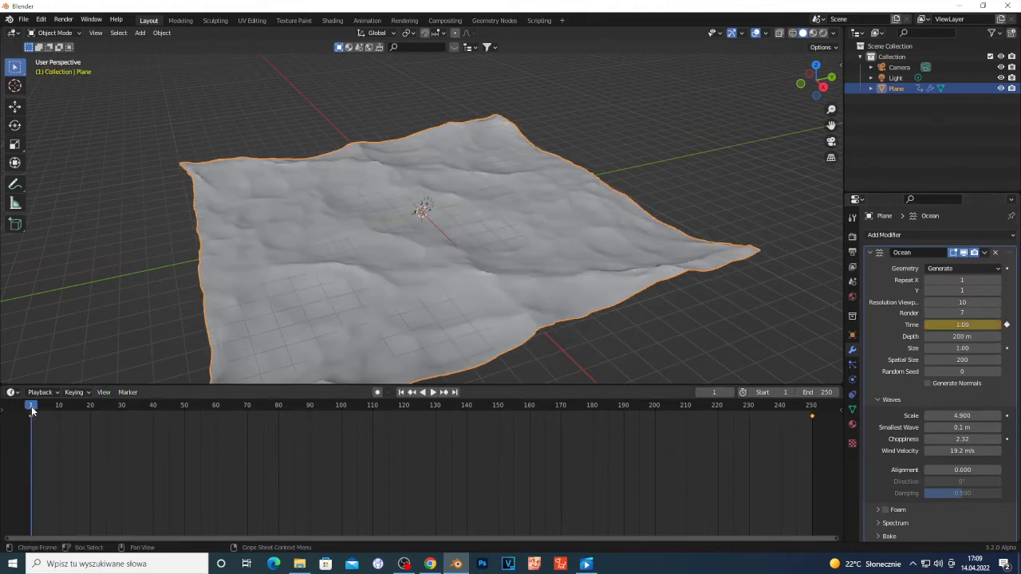
key(space)
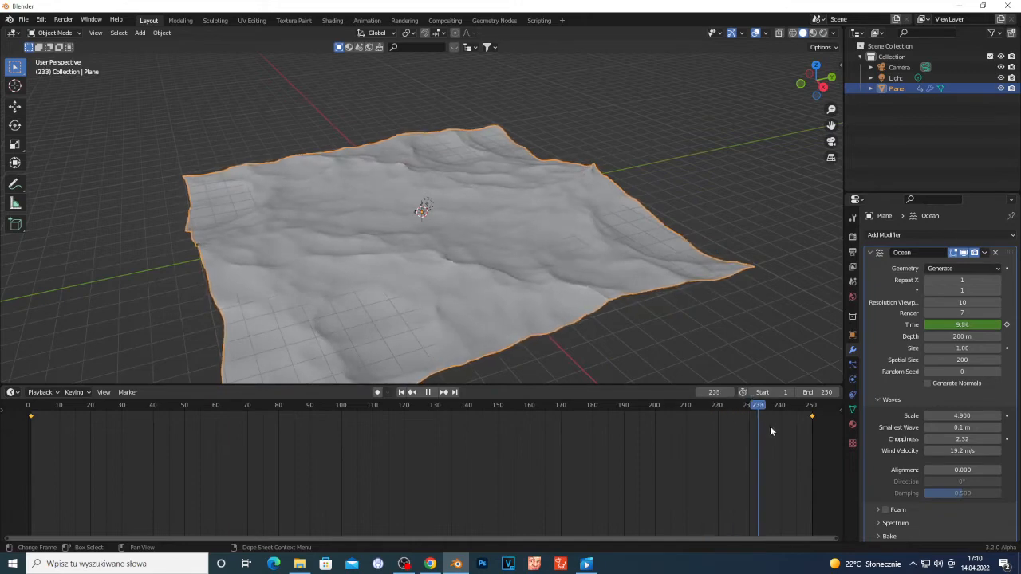
drag(771, 427, 786, 427)
key(space)
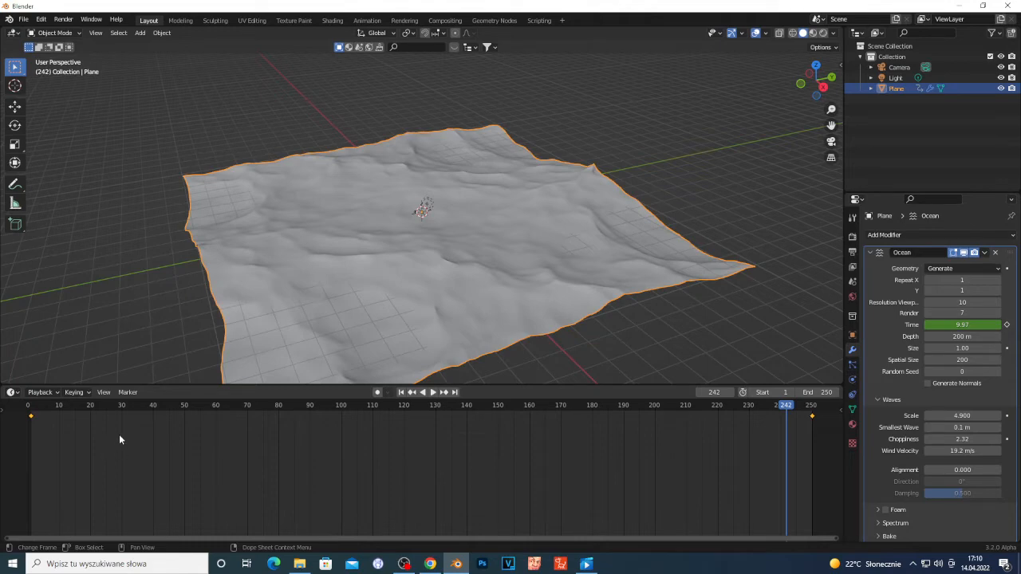
Step: Set the Time keyframes' interpolation to Linear and play the animation from frame 1 to check the wave speed
key(t)
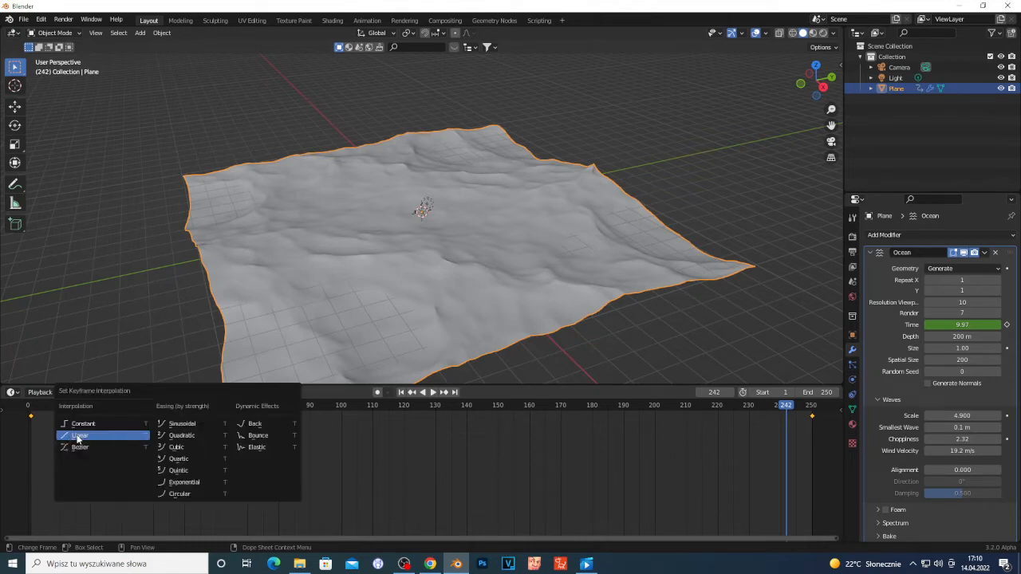
click(85, 436)
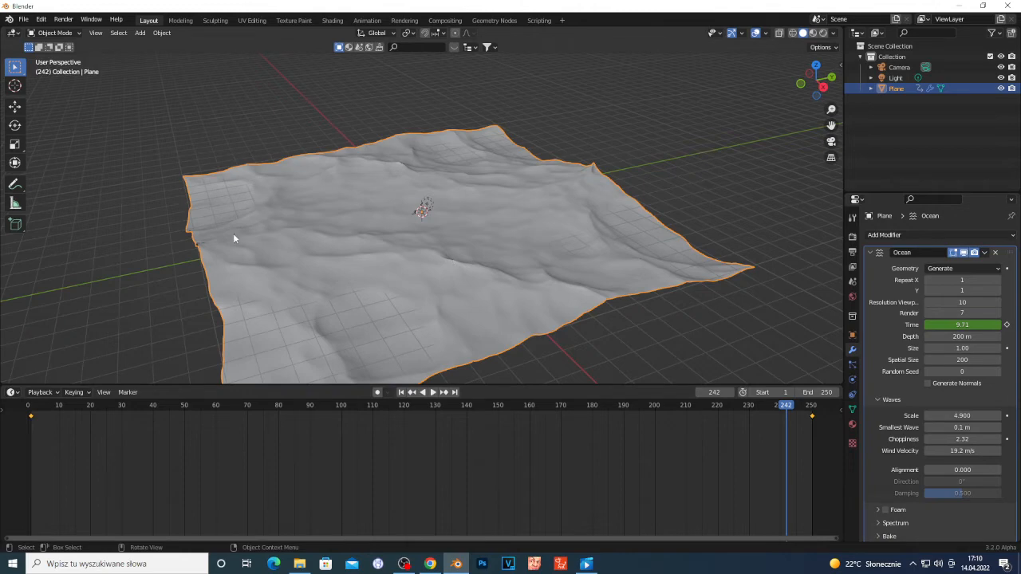
click(32, 408)
key(space)
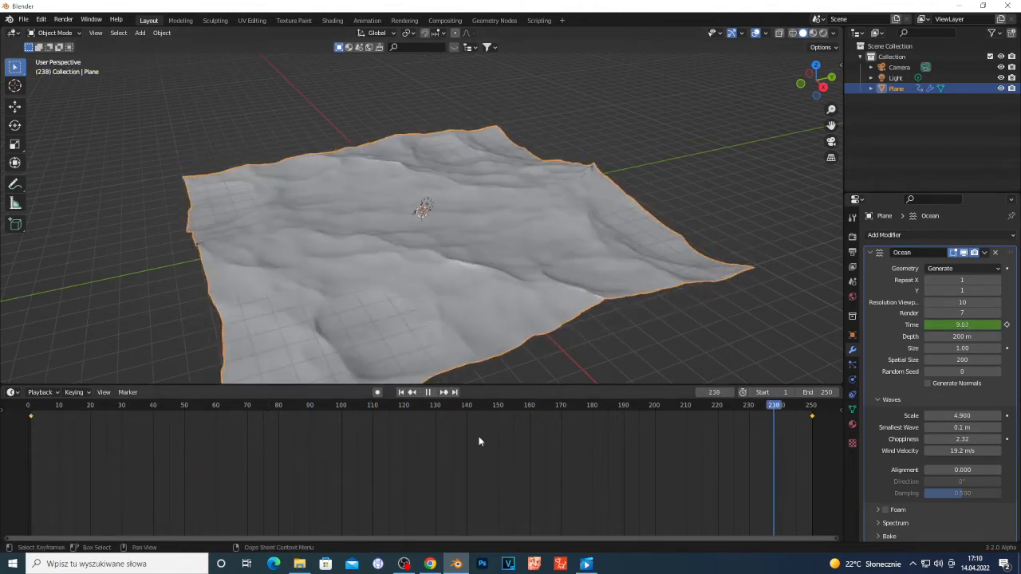
click(244, 428)
key(space)
Step: Try other interpolation types for the Time keyframes, such as Constant
key(t)
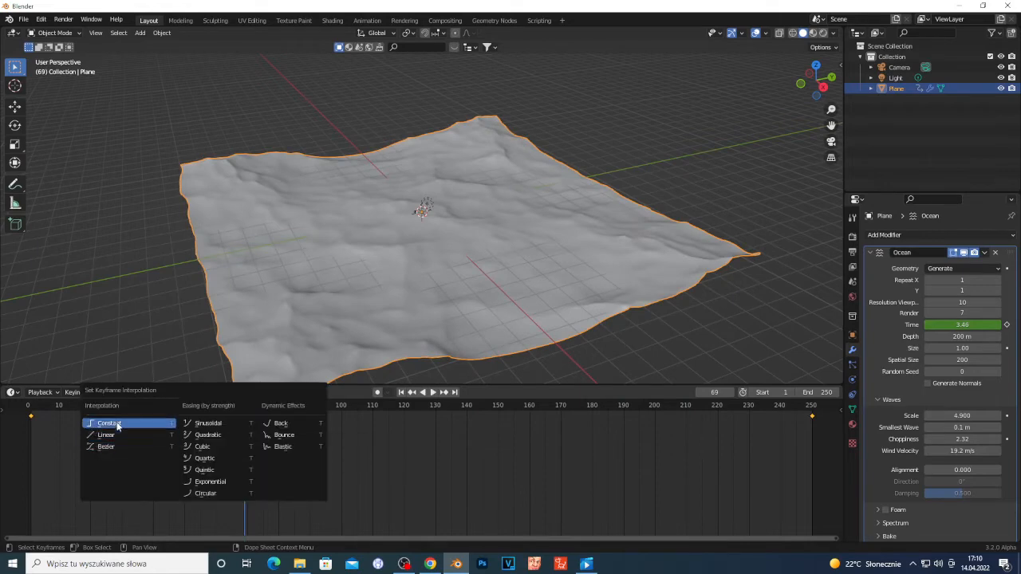
click(114, 425)
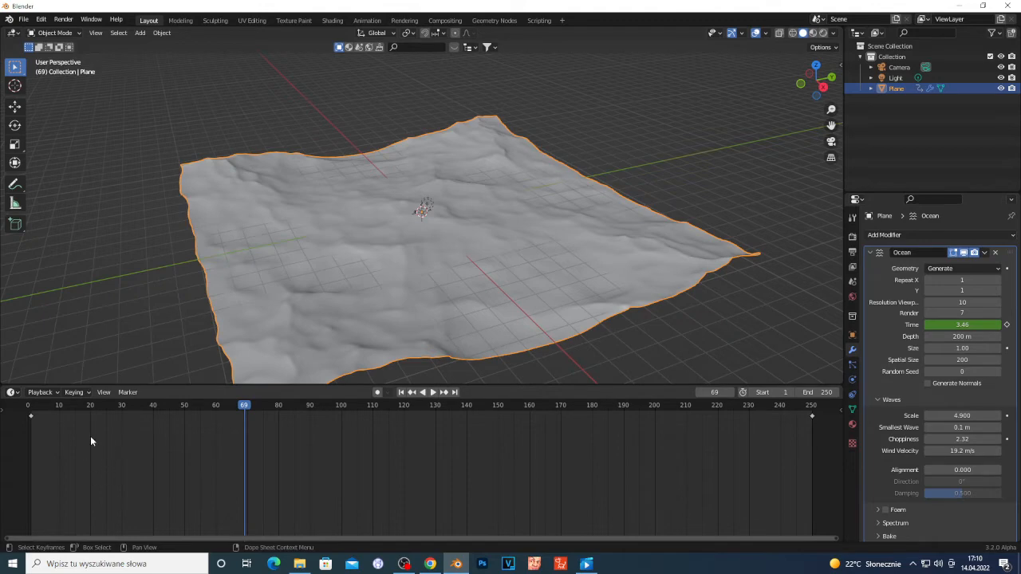
key(t)
click(63, 436)
key(t)
click(82, 451)
Step: Set the ocean waves' Scale to 4 and scrub through the early frames to check the wave height
click(34, 408)
drag(35, 413, 208, 419)
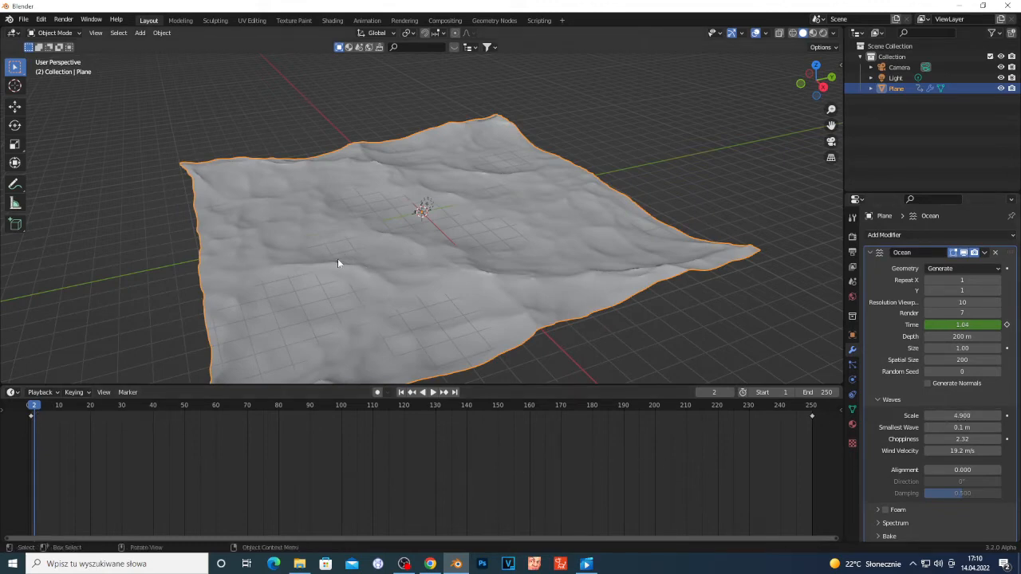
drag(980, 415, 969, 415)
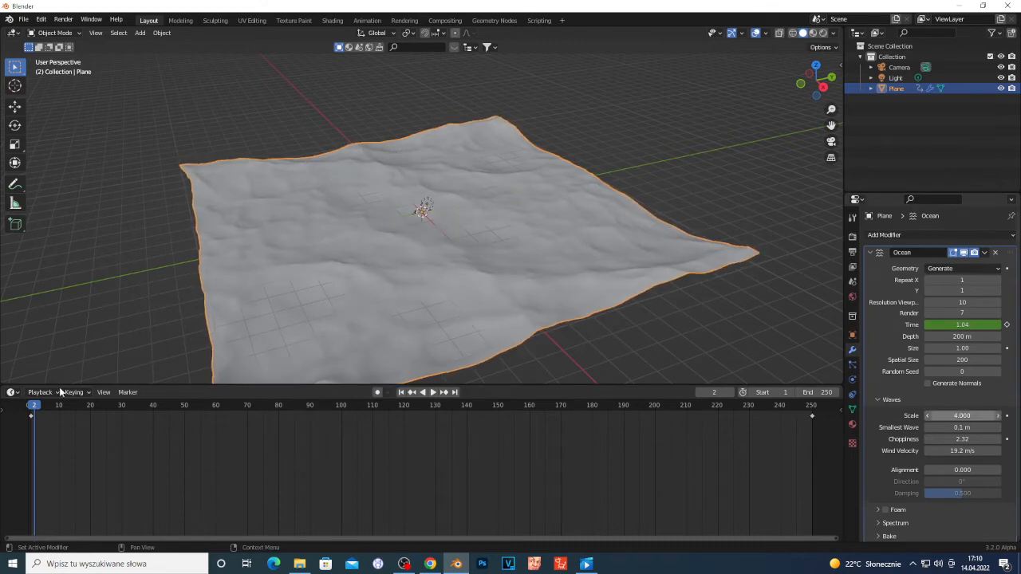
drag(43, 409, 181, 409)
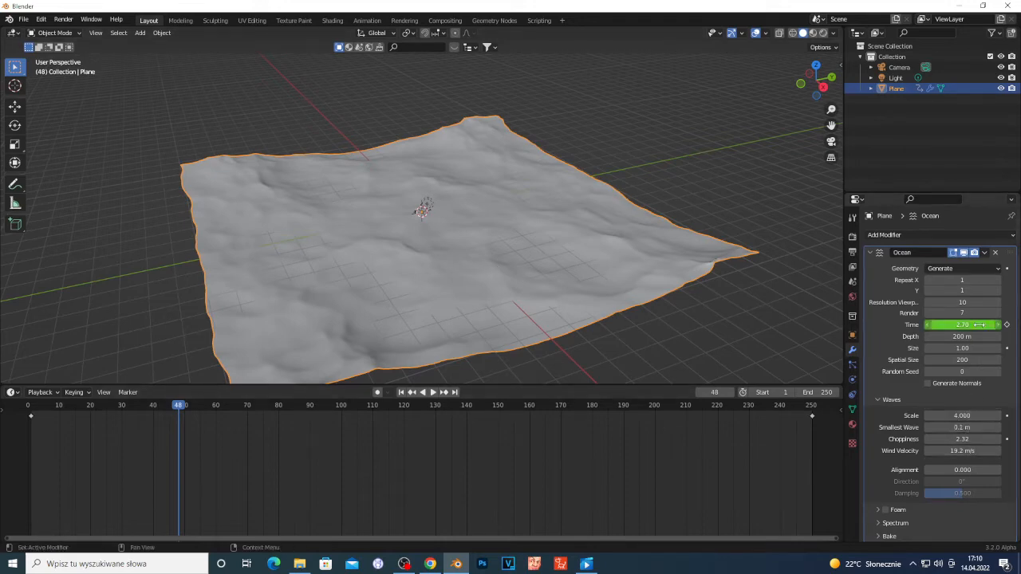
Step: Play the wave animation from frame 1 and scrub through it to about frame 256
click(30, 406)
key(space)
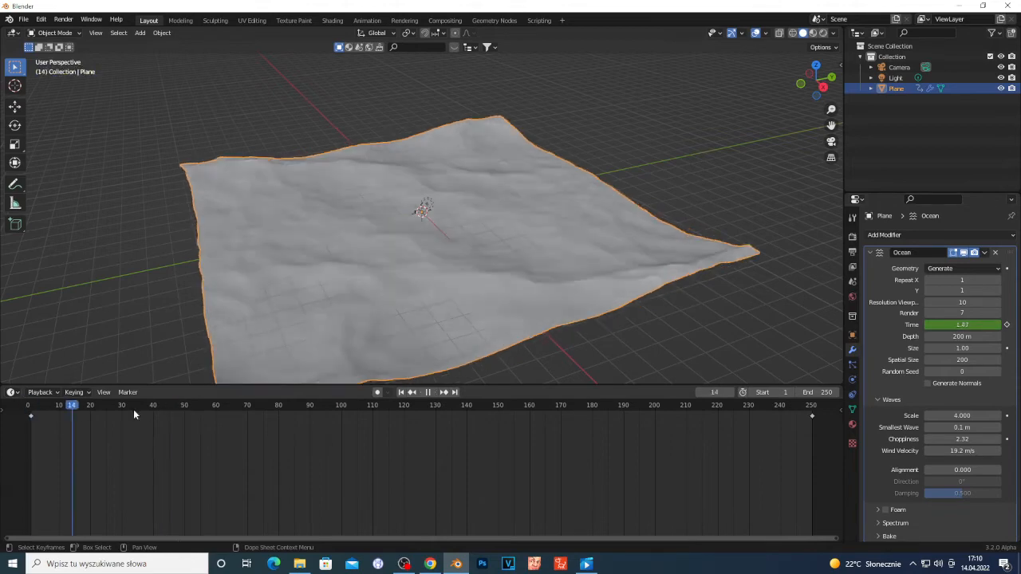
drag(133, 409, 830, 429)
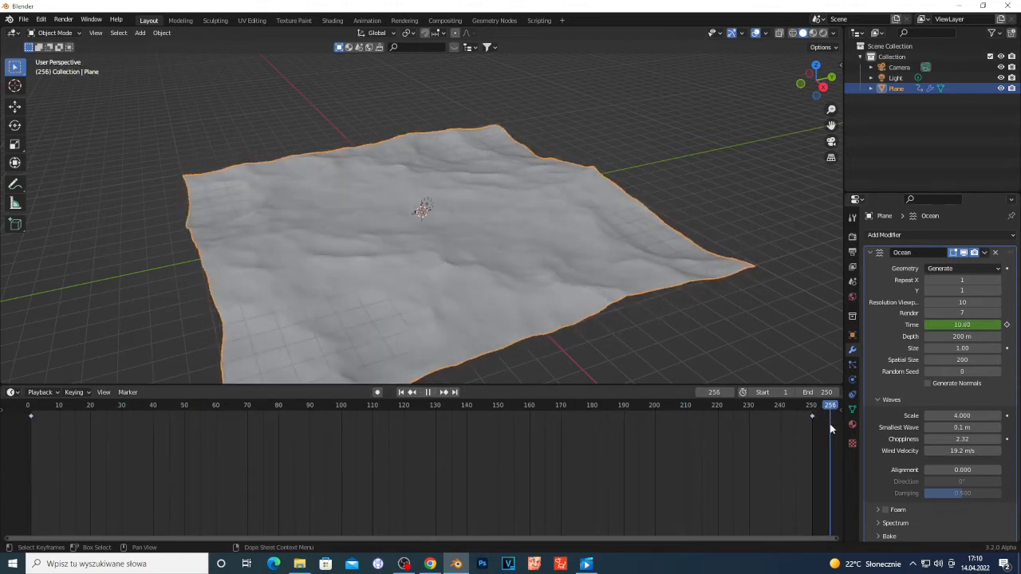
key(space)
Step: Deselect the plane, switch to the camera view and walk the camera back until it looks level across the waves
click(212, 122)
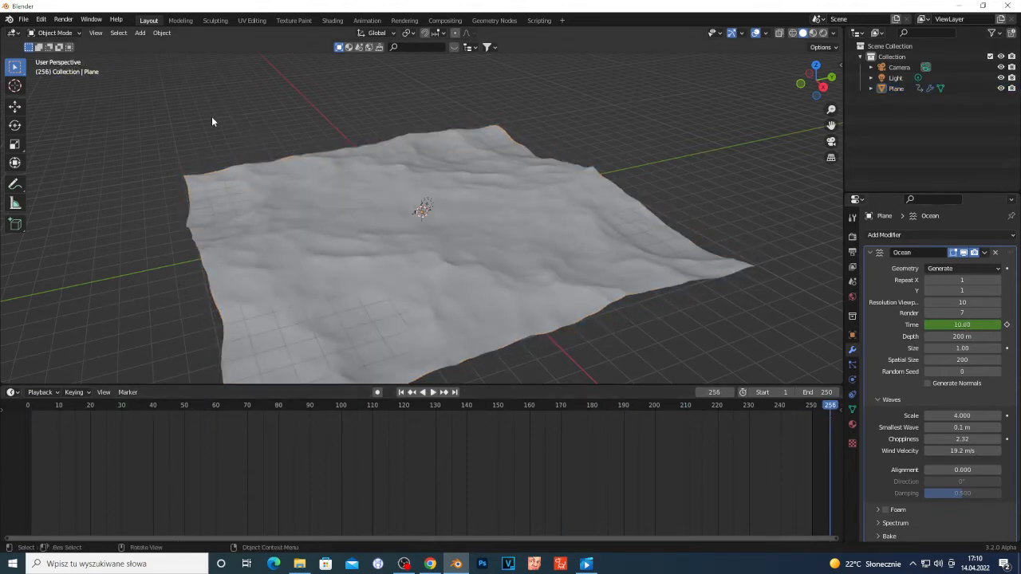
key(KP_0)
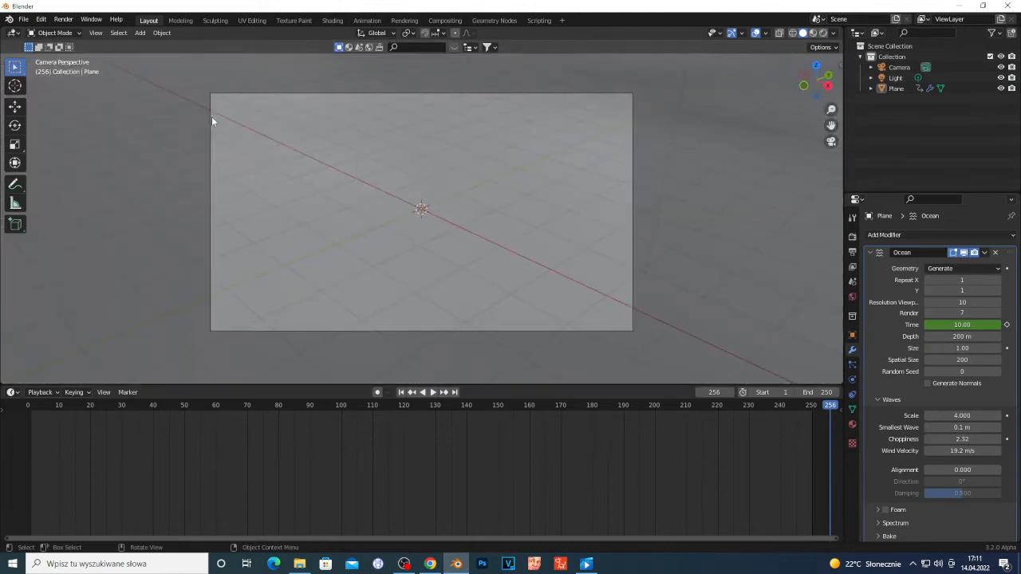
key(shift+grave)
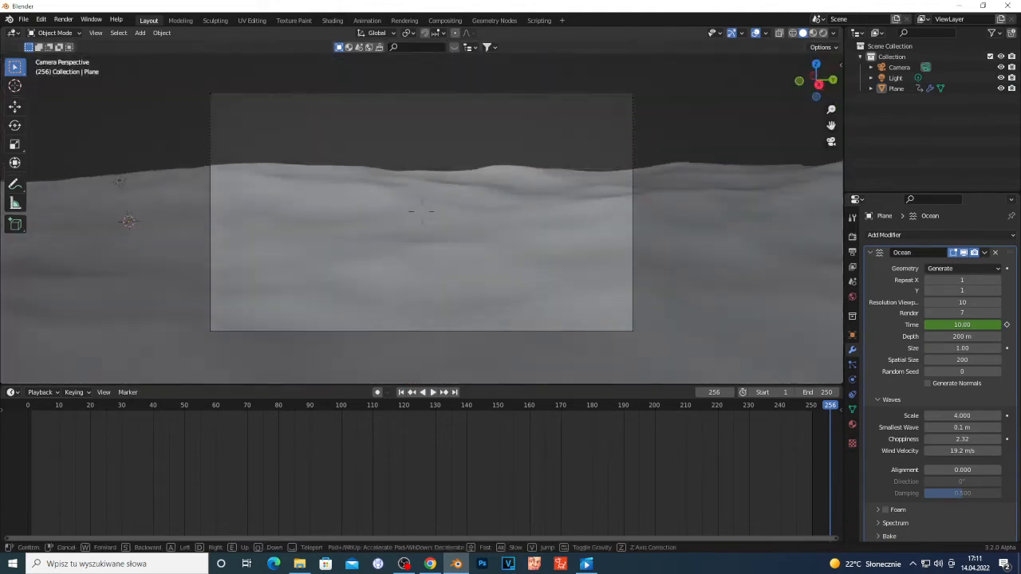
key(s)
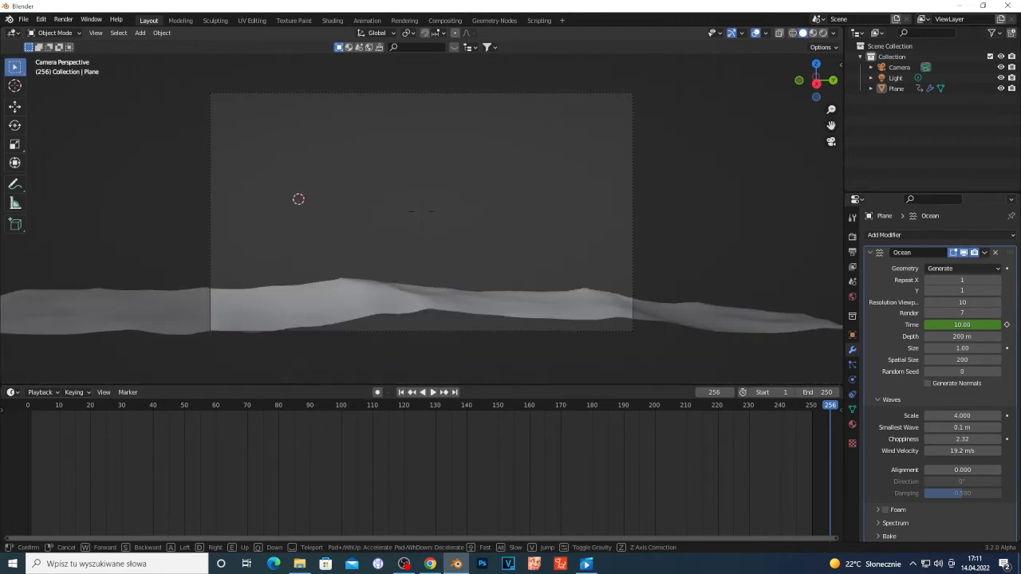
click(418, 212)
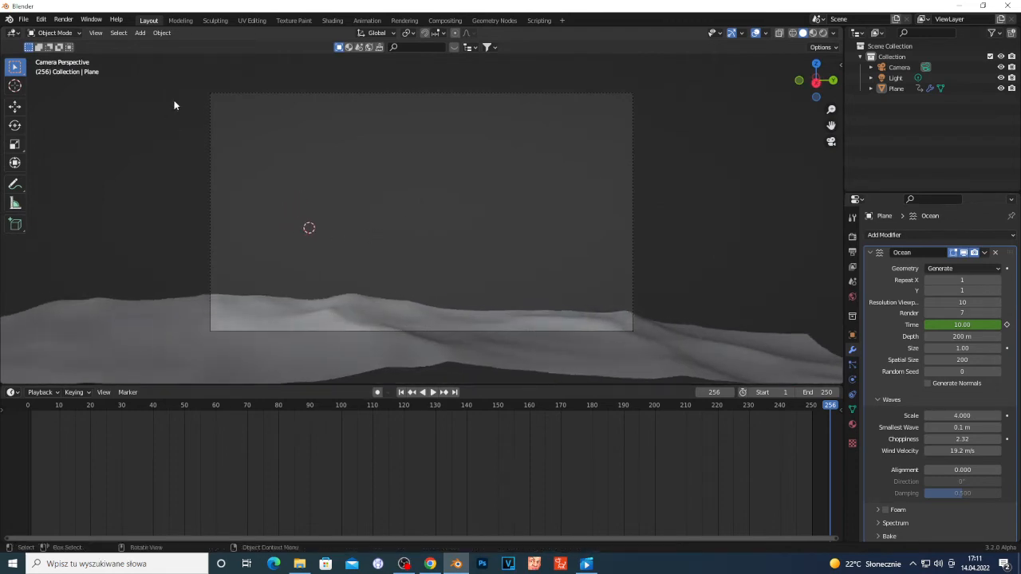
Step: Locate the Walk Navigation command and open its shortcut options
click(96, 34)
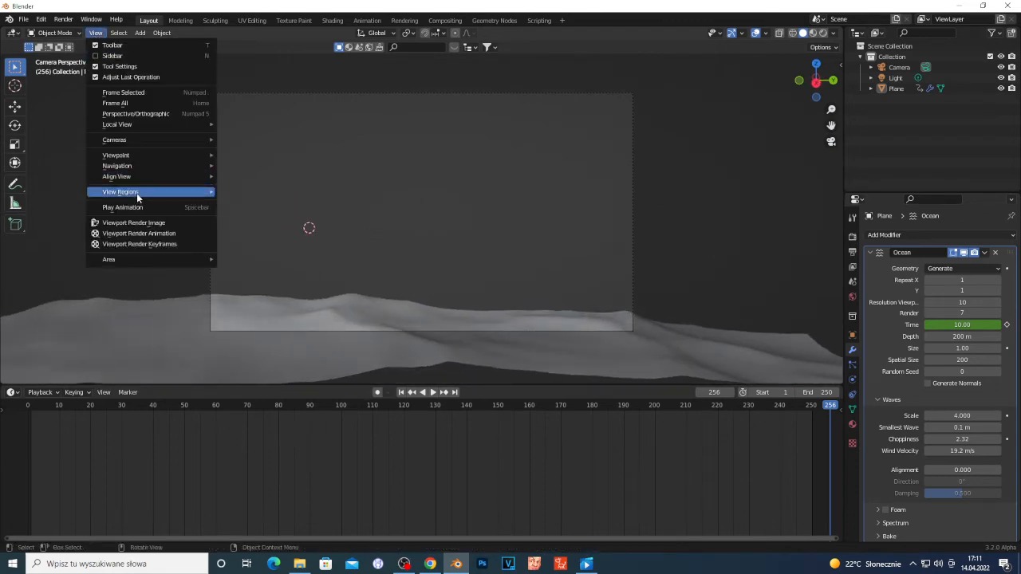
mouse_move(134, 171)
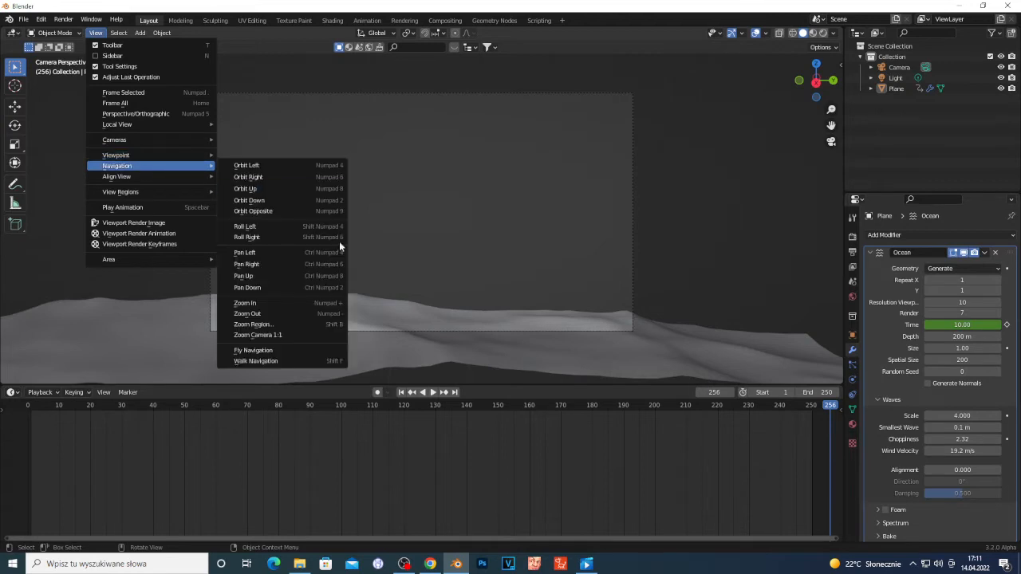
right_click(274, 362)
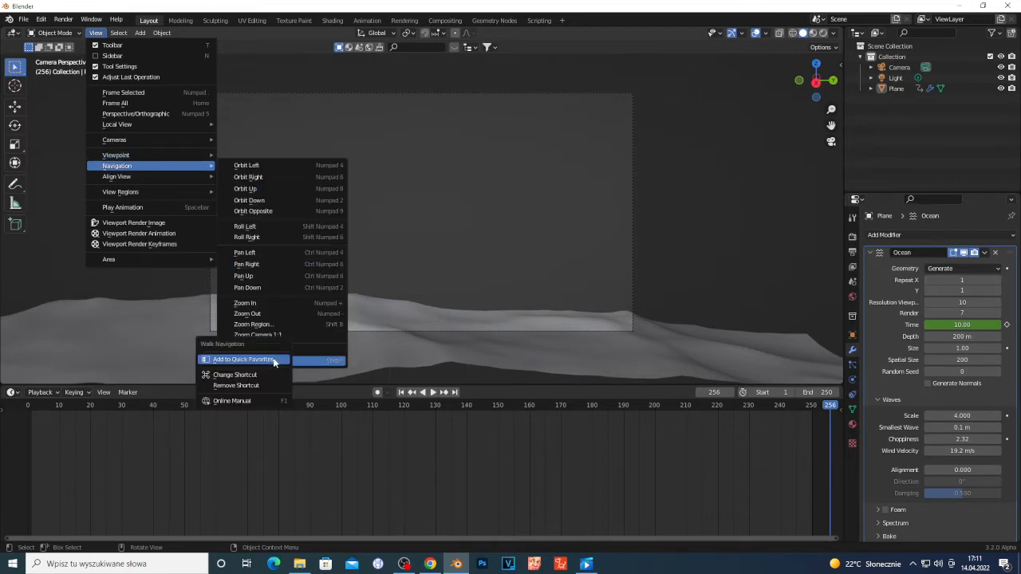
click(234, 385)
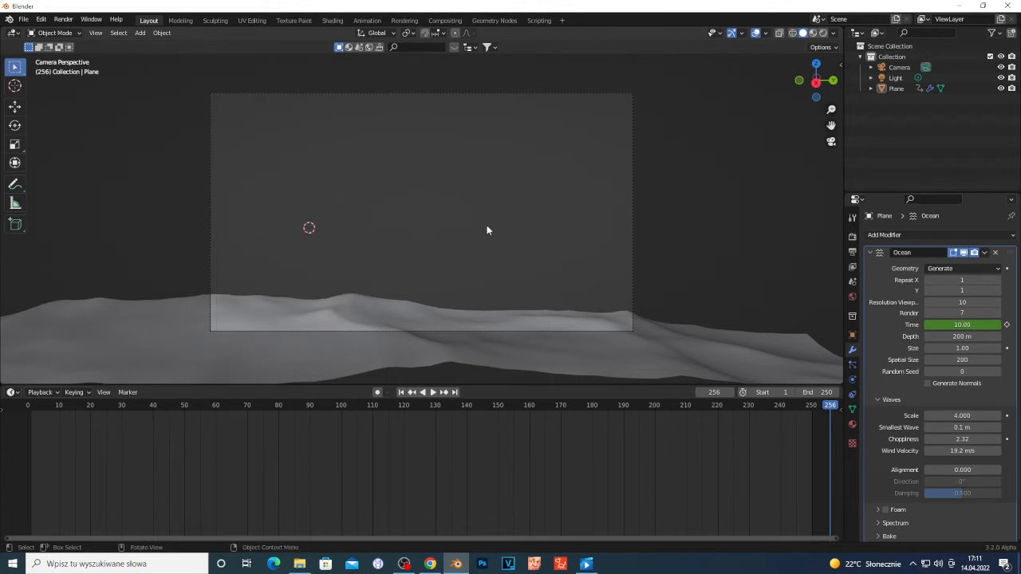
Step: Walk the camera forward and sideways to bring the waves closer in the camera frame
key(shift+grave)
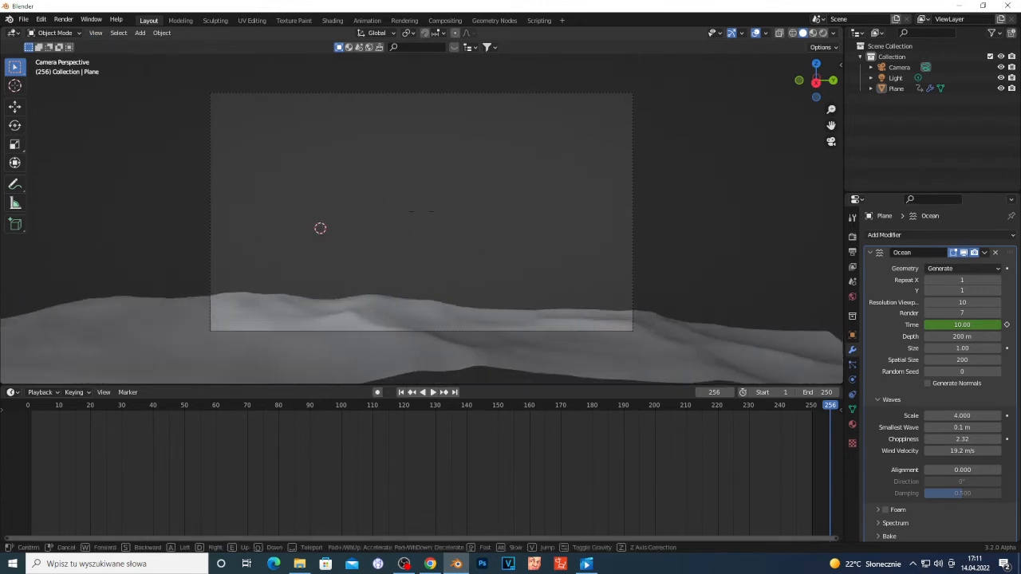
key(d)
key(w)
key(a)
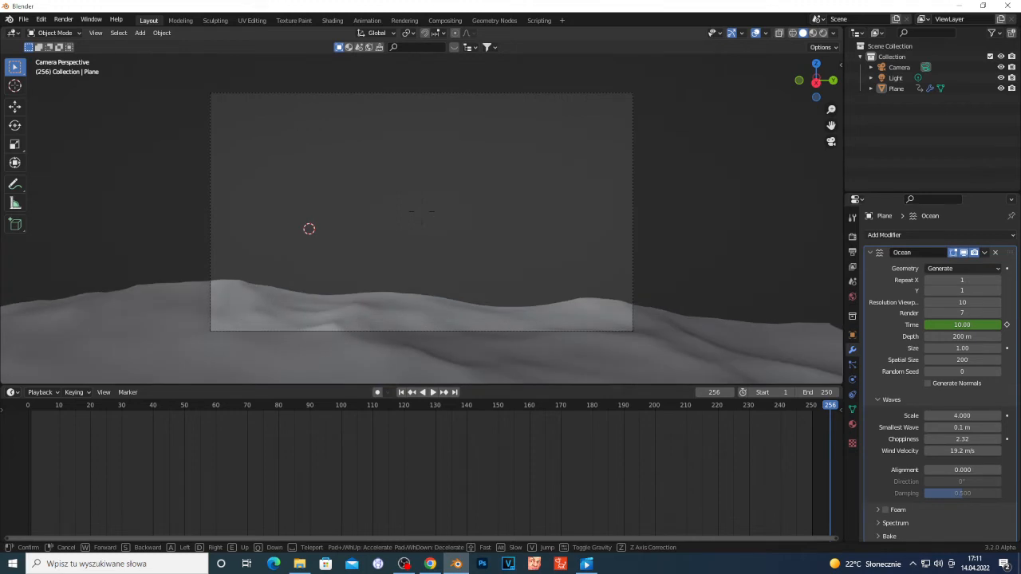
click(422, 216)
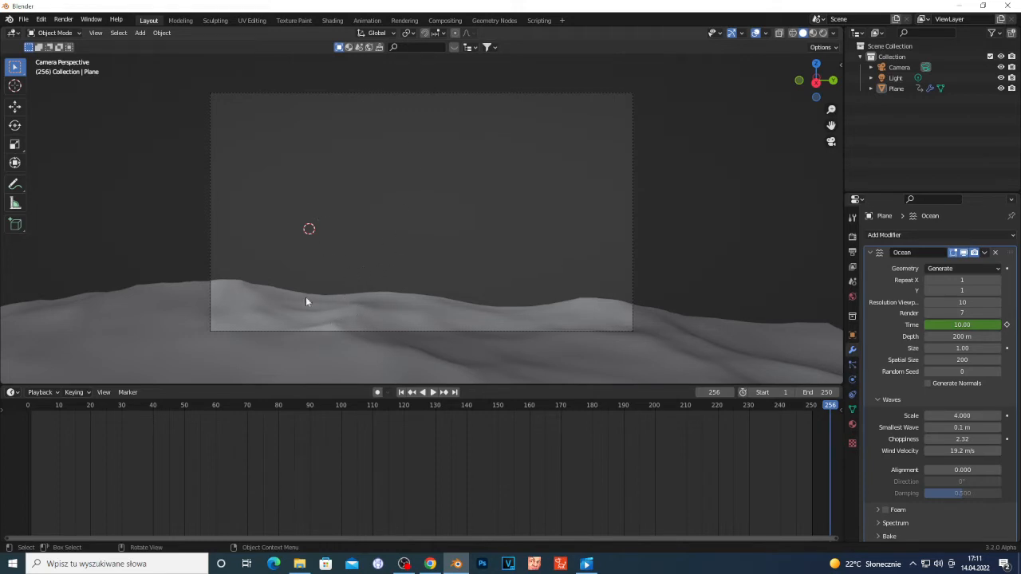
Step: Select the camera and set its lens Clip End to 399 m
click(212, 188)
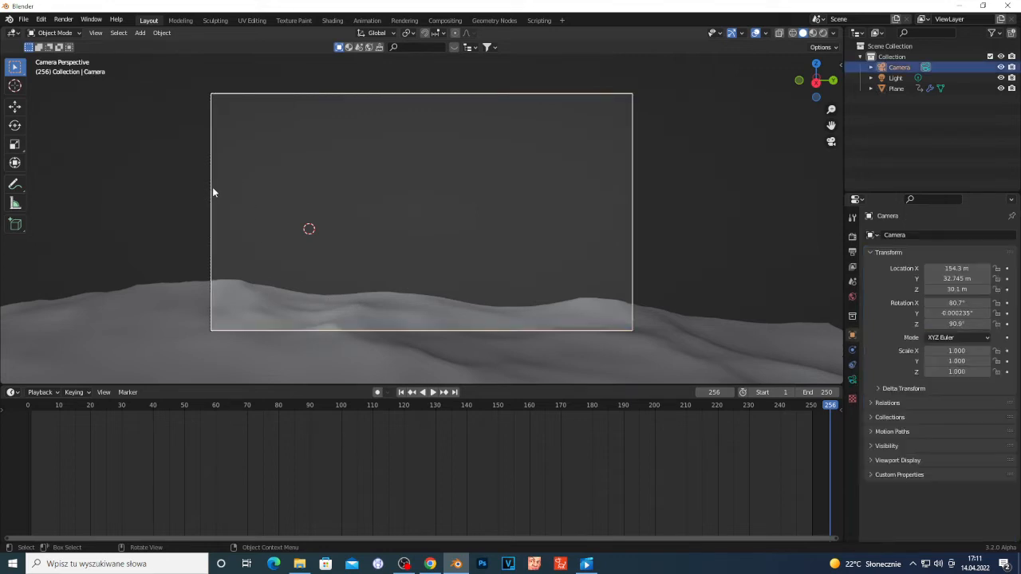
click(853, 381)
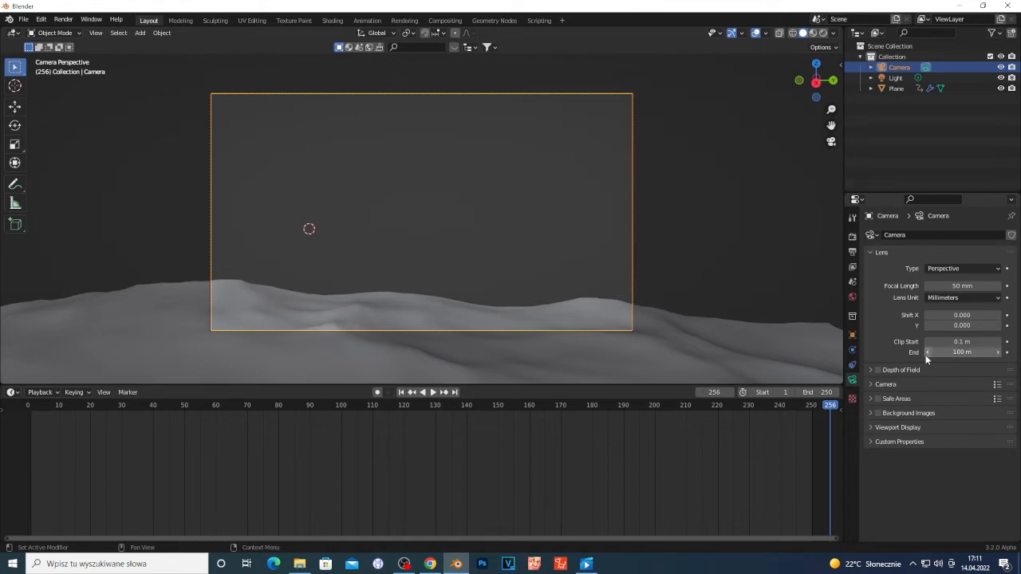
drag(927, 356, 1001, 352)
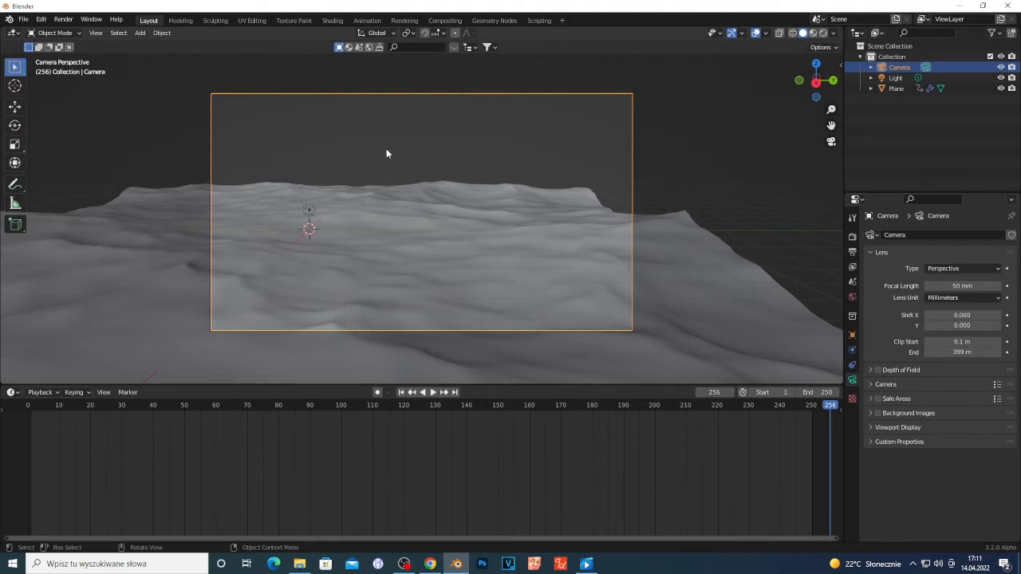
Step: Walk the camera forward and lower it toward the water, with the 3D cursor near the frame's centre
key(shift+grave)
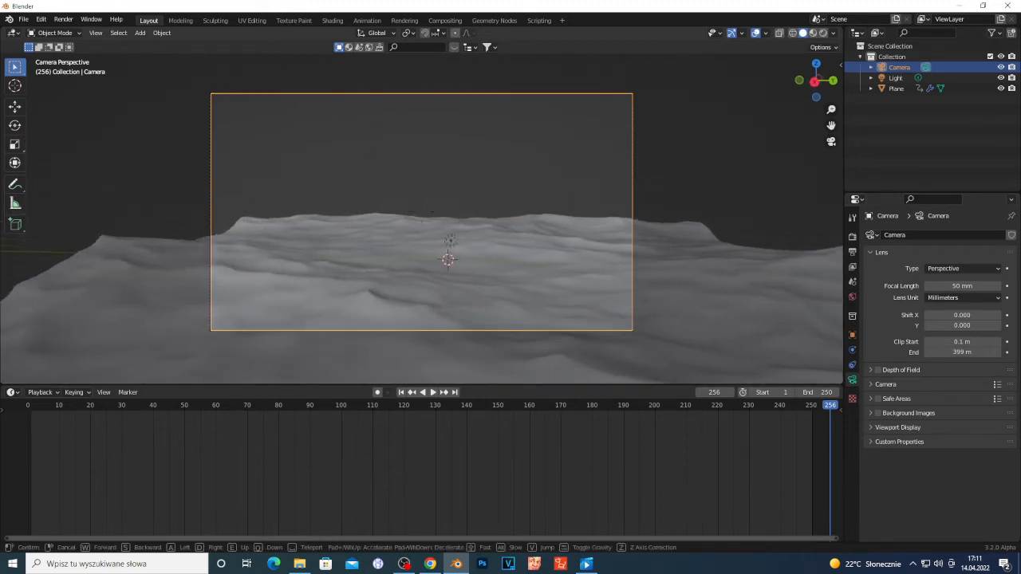
key(w)
key(q)
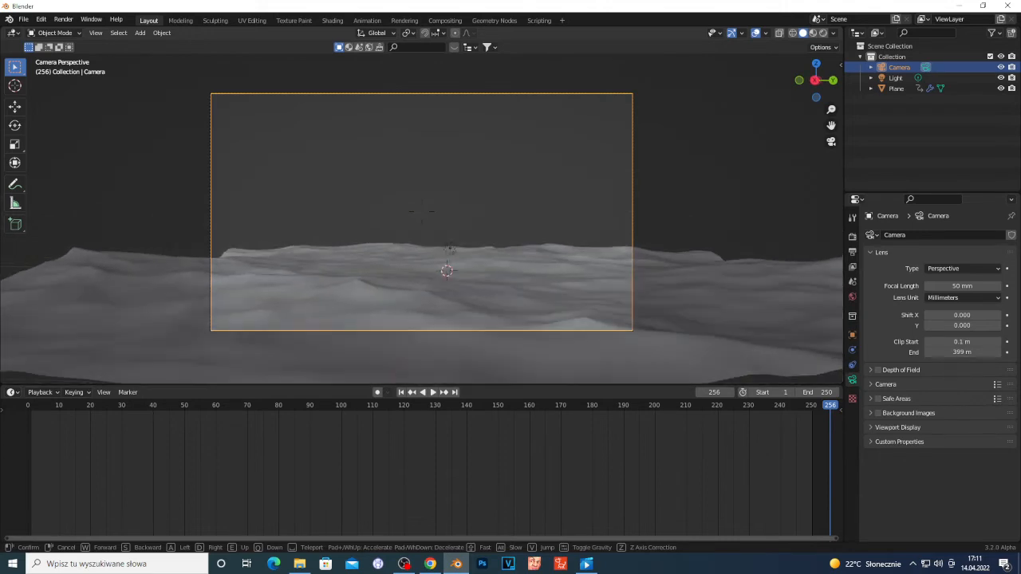
click(414, 196)
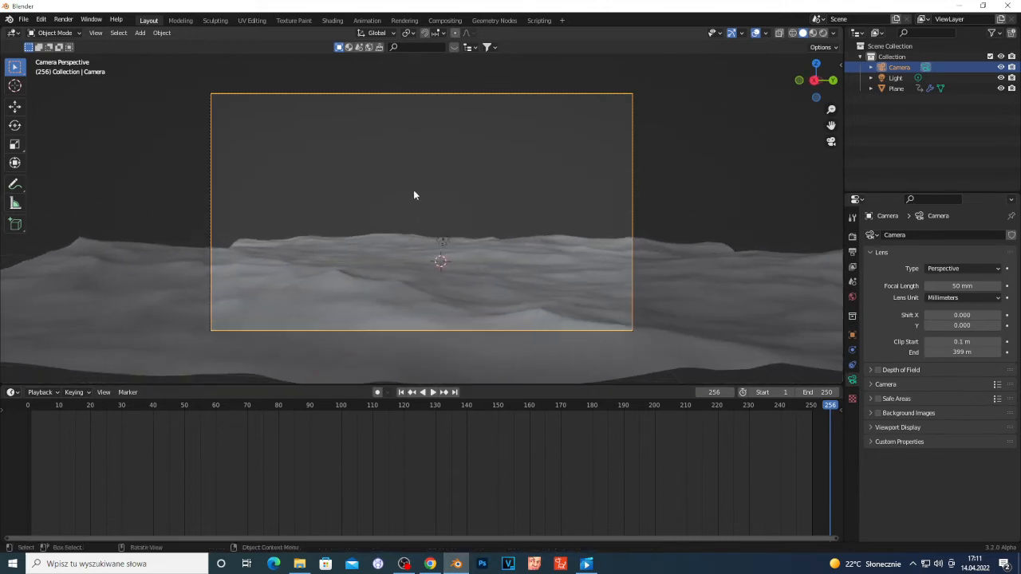
Step: Leave the camera view, select the ocean plane and enable Foam in its Ocean modifier
key(KP_0)
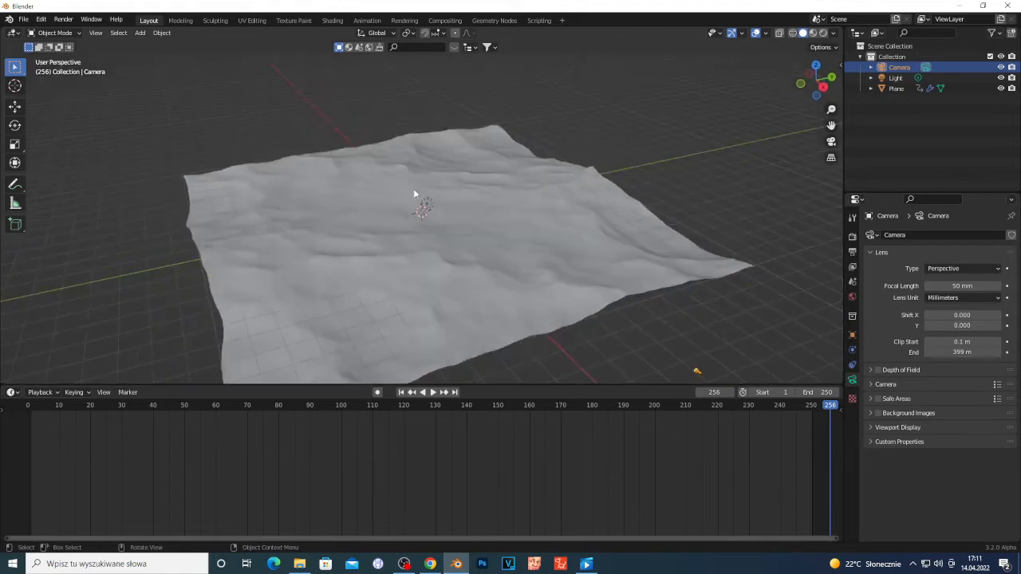
scroll(580, 265, down, 2)
scroll(350, 199, down, 5)
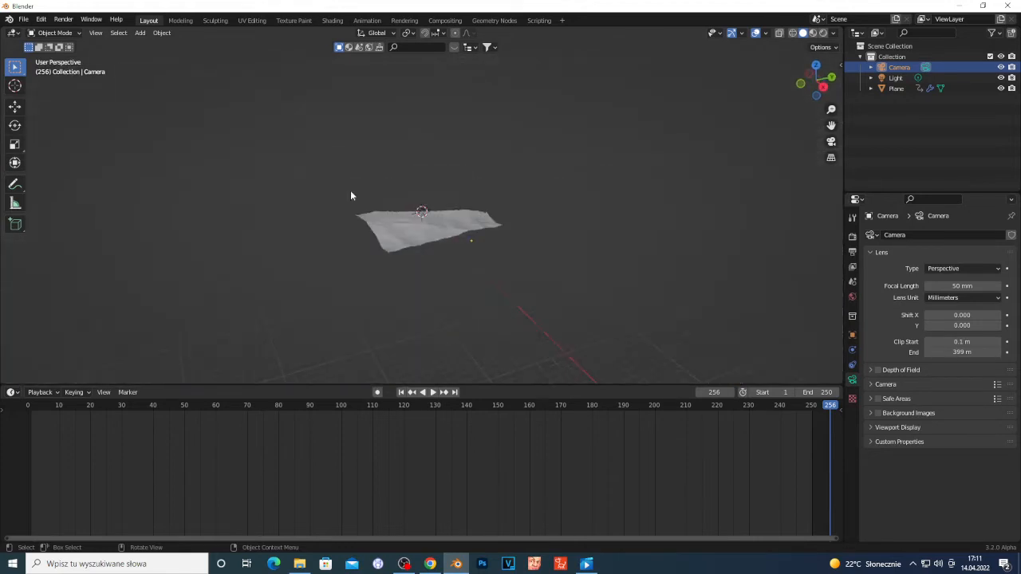
scroll(415, 244, up, 4)
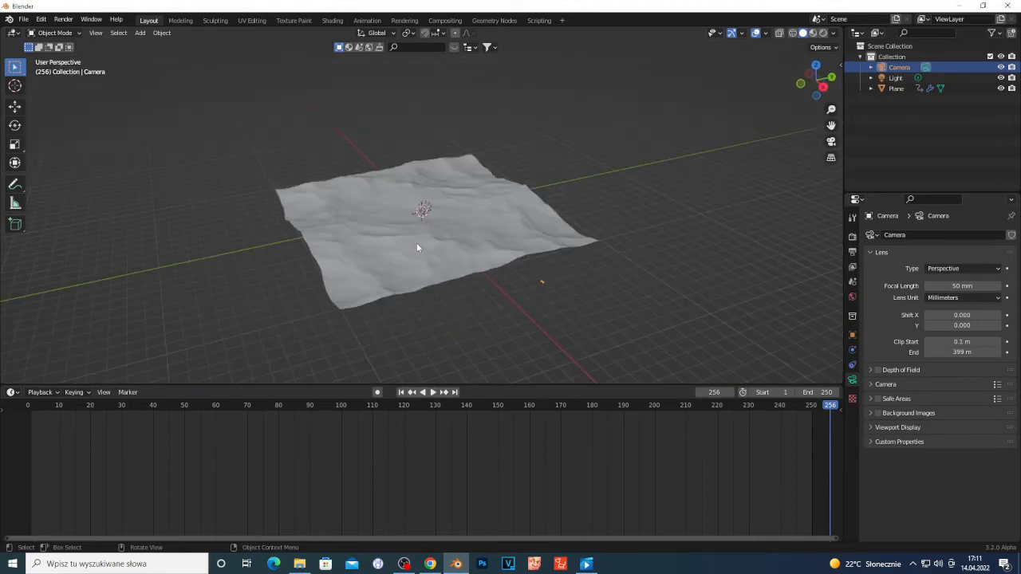
click(337, 209)
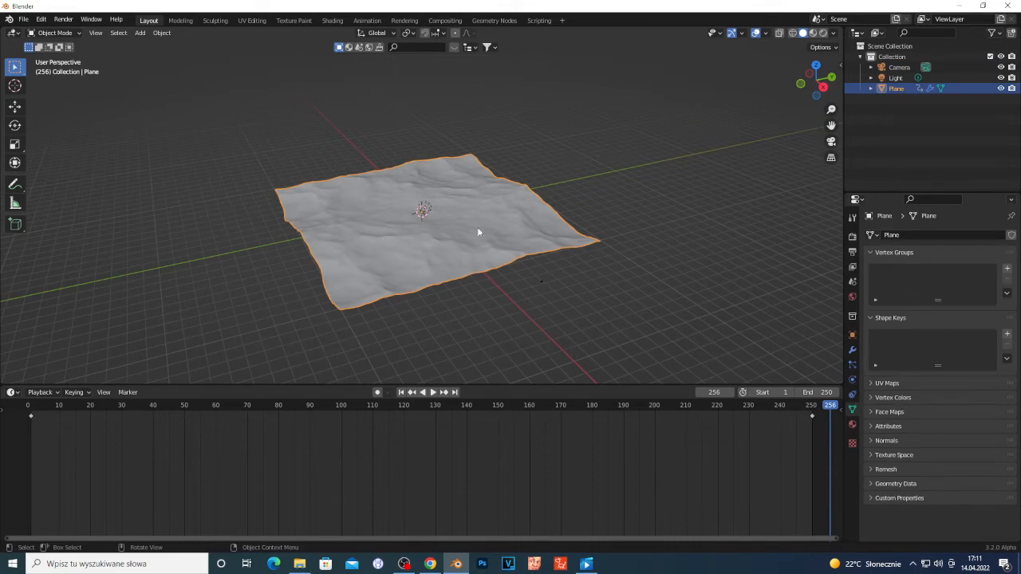
click(852, 349)
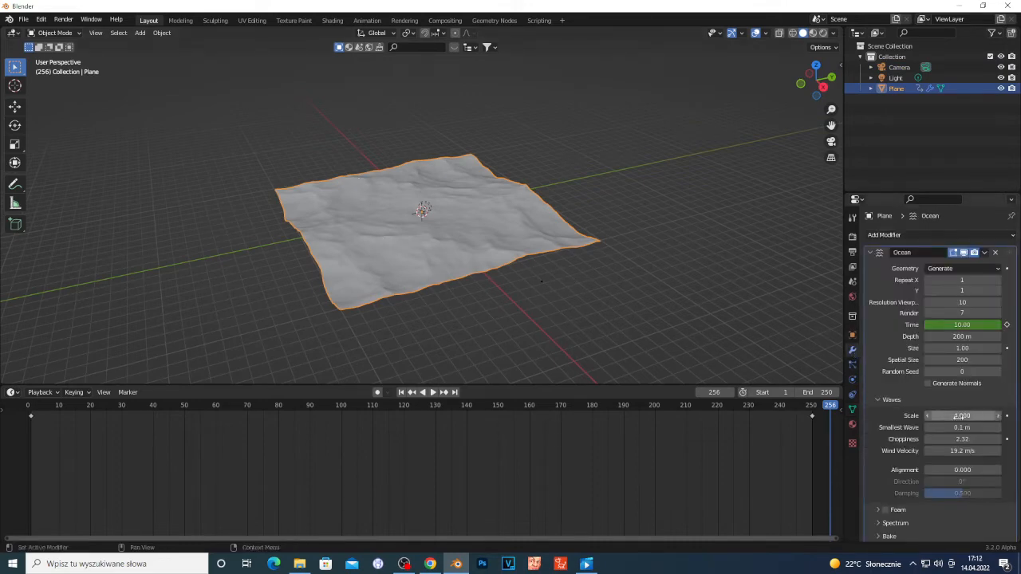
scroll(960, 427, down, 1)
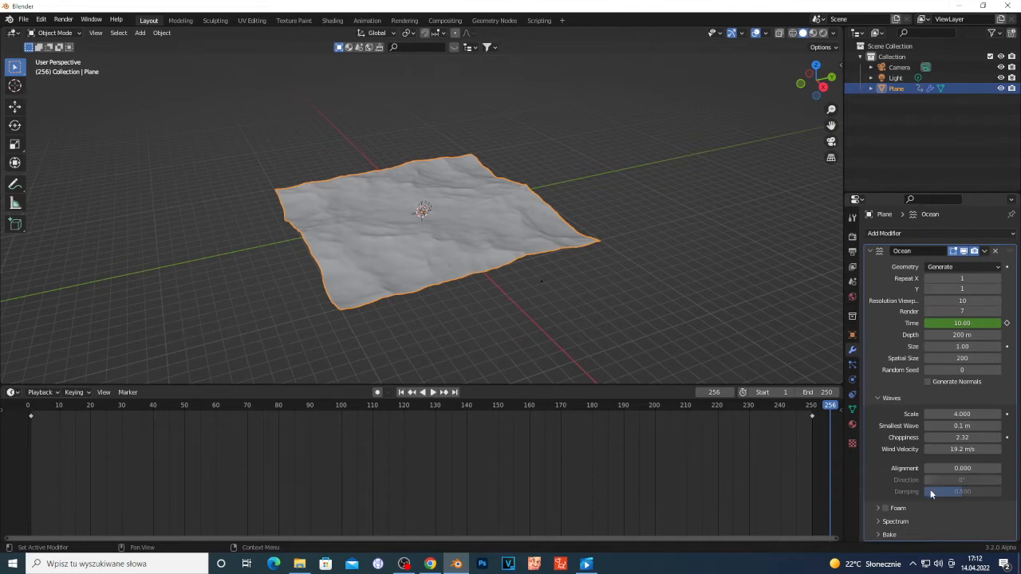
click(885, 508)
click(877, 509)
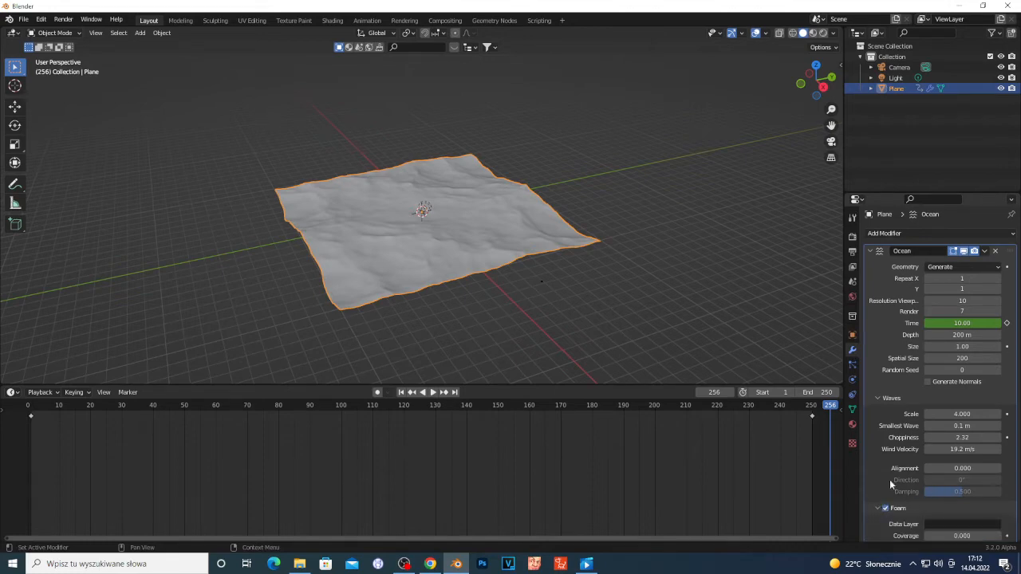
Step: Name the Foam data layer "foam"
scroll(889, 480, down, 2)
click(955, 479)
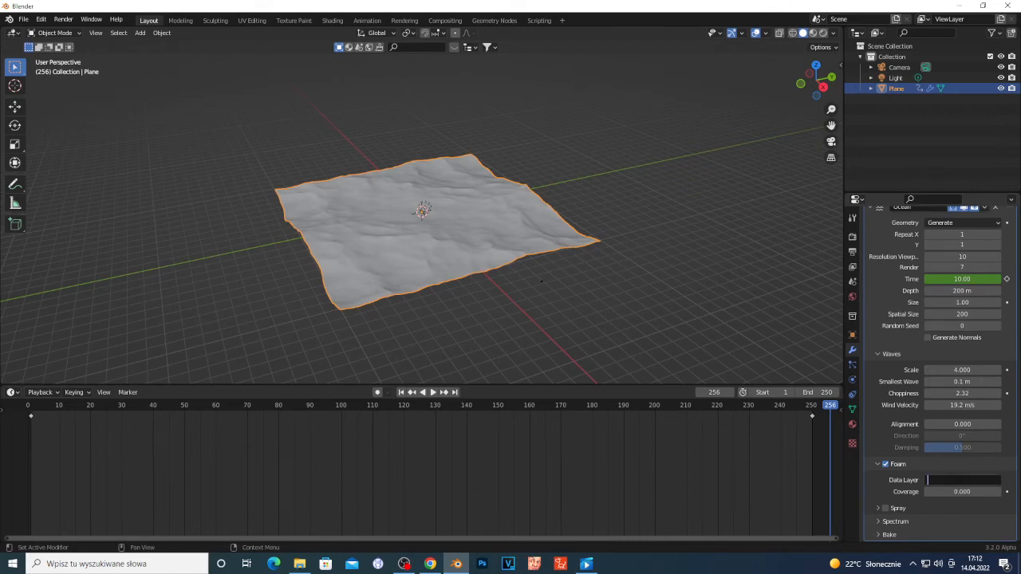
text(foam)
key(Return)
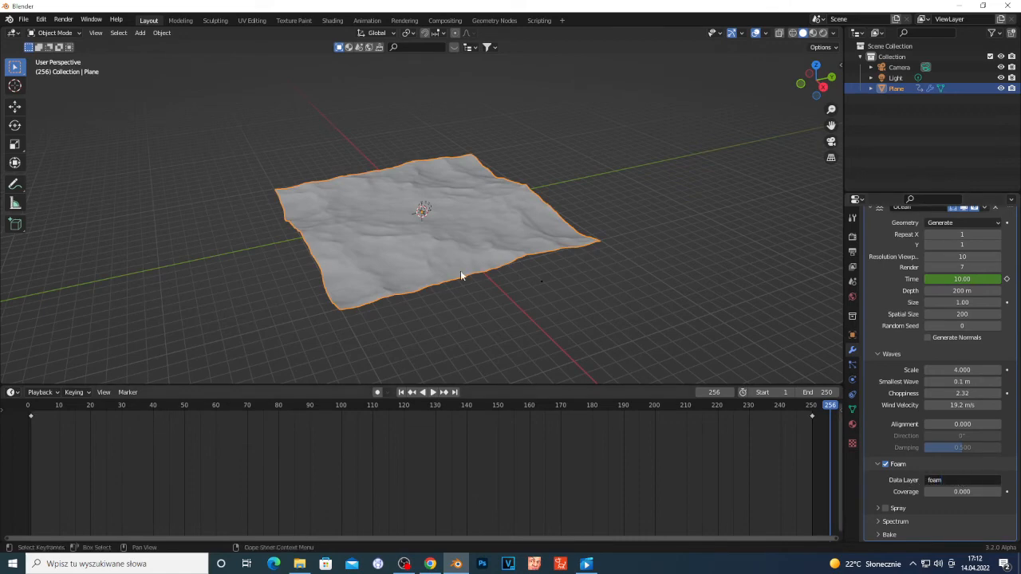
Step: Try Repeat X and Repeat Y at 2 on the Ocean modifier, and return both to 1
scroll(460, 271, up, 2)
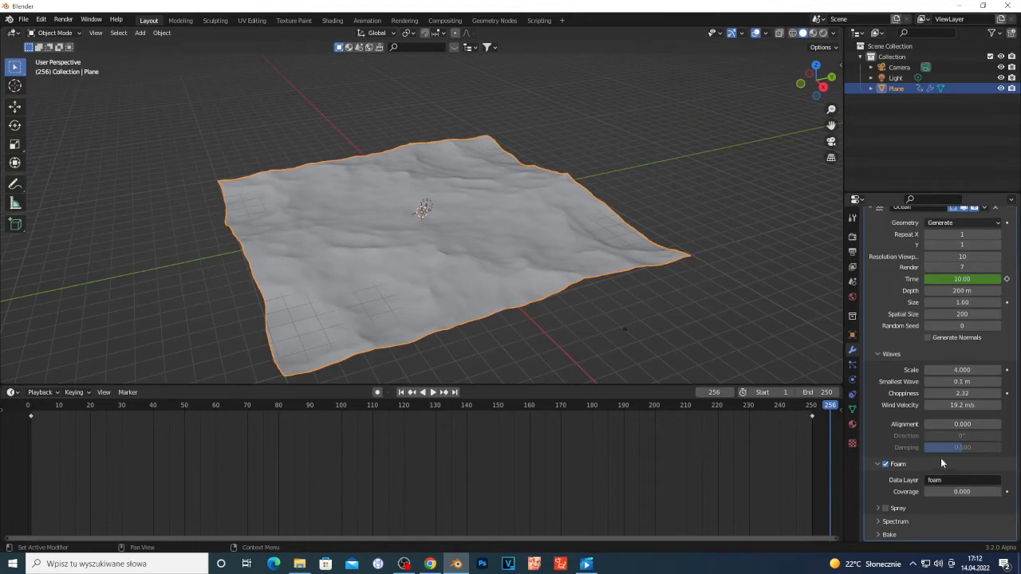
scroll(940, 458, up, 3)
scroll(422, 244, up, 2)
scroll(277, 257, down, 5)
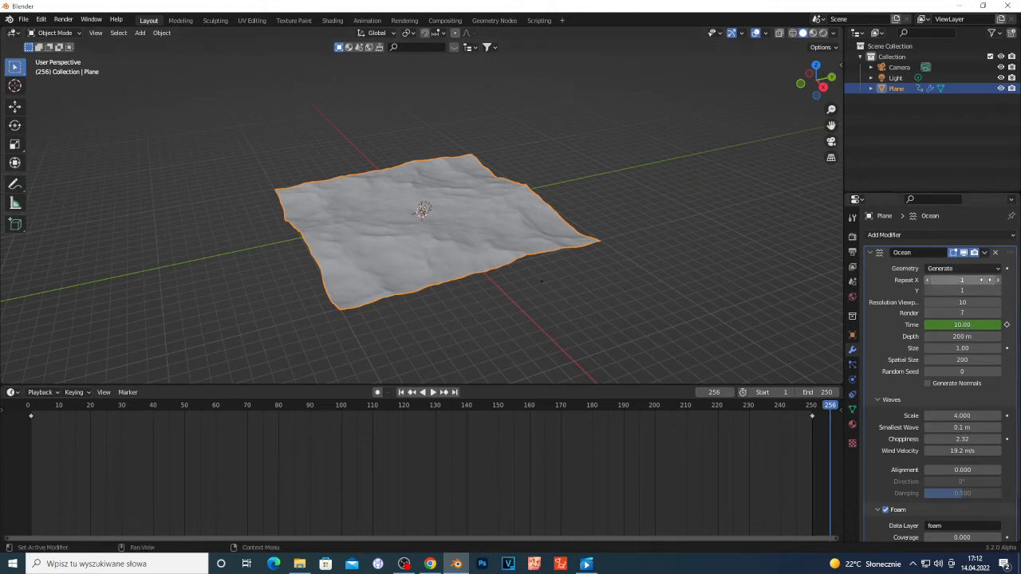
click(996, 280)
scroll(499, 248, down, 2)
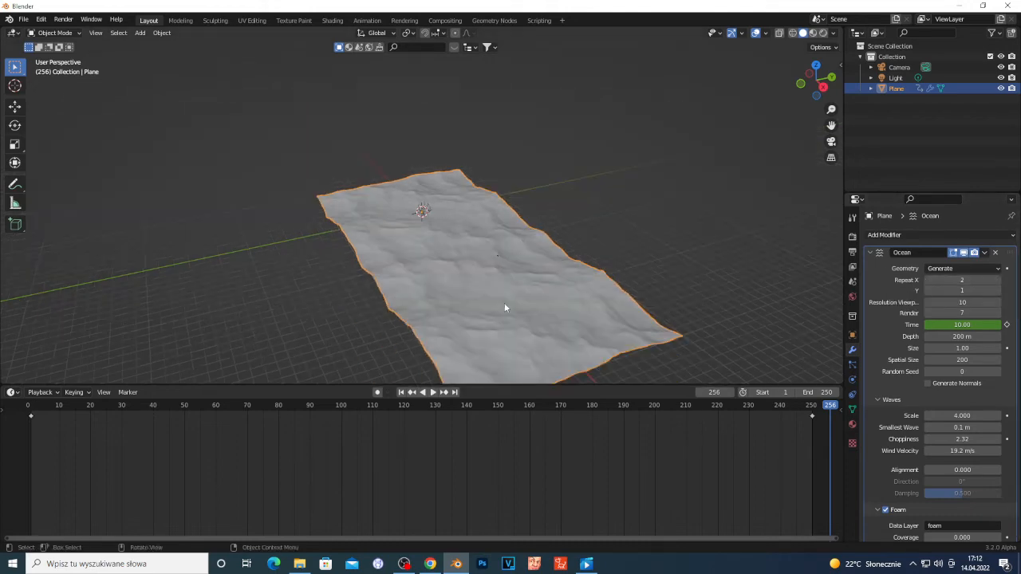
click(997, 291)
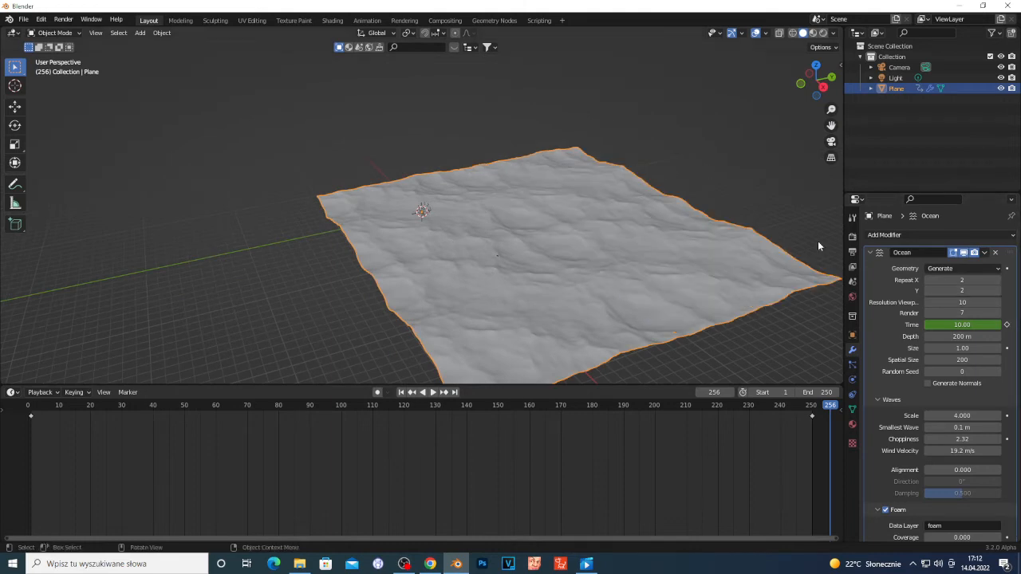
click(928, 290)
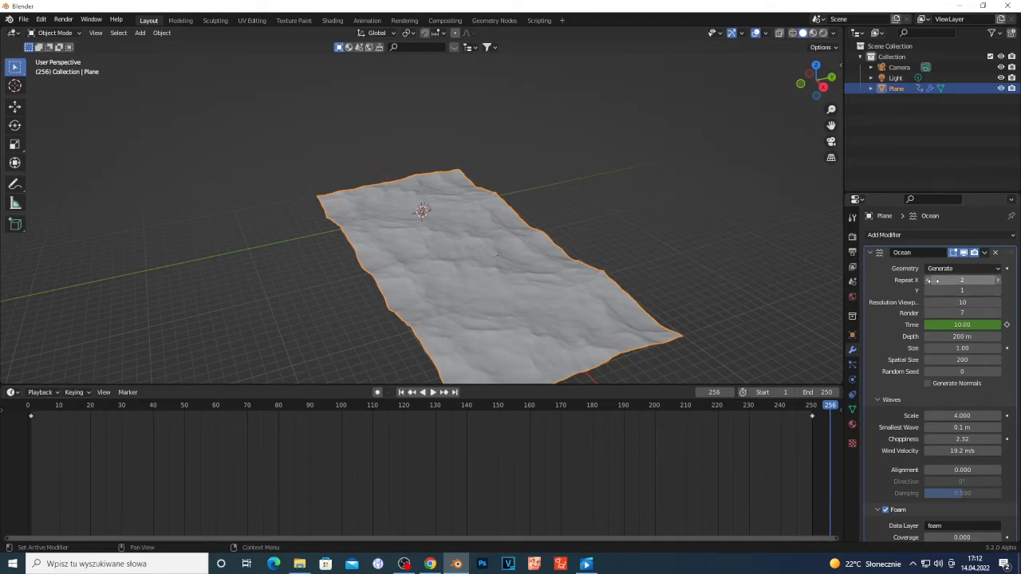
click(928, 280)
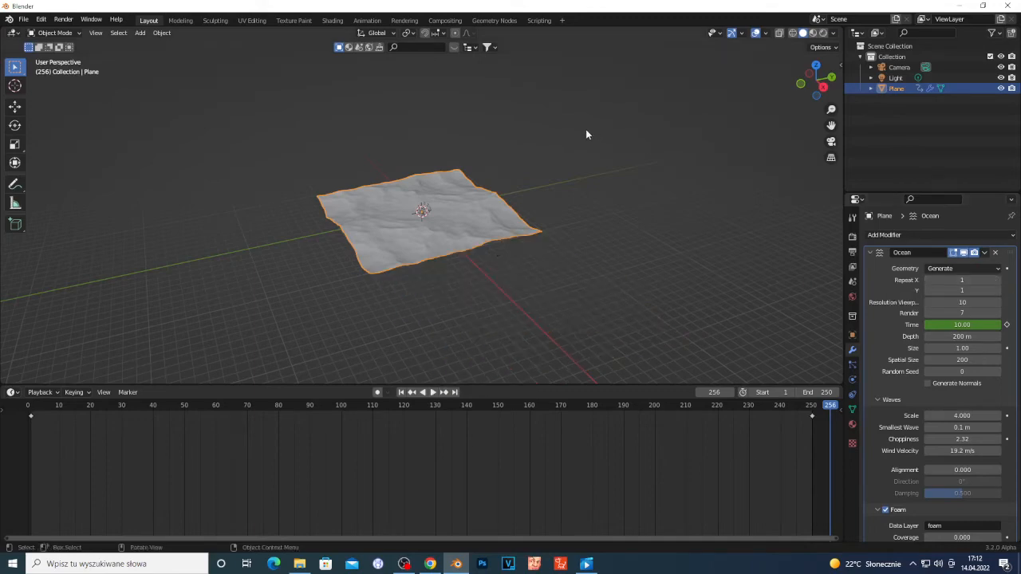
Step: Switch to the camera view, set the ocean's Repeat Y to 2 and shift the camera sideways toward the added section
key(KP_0)
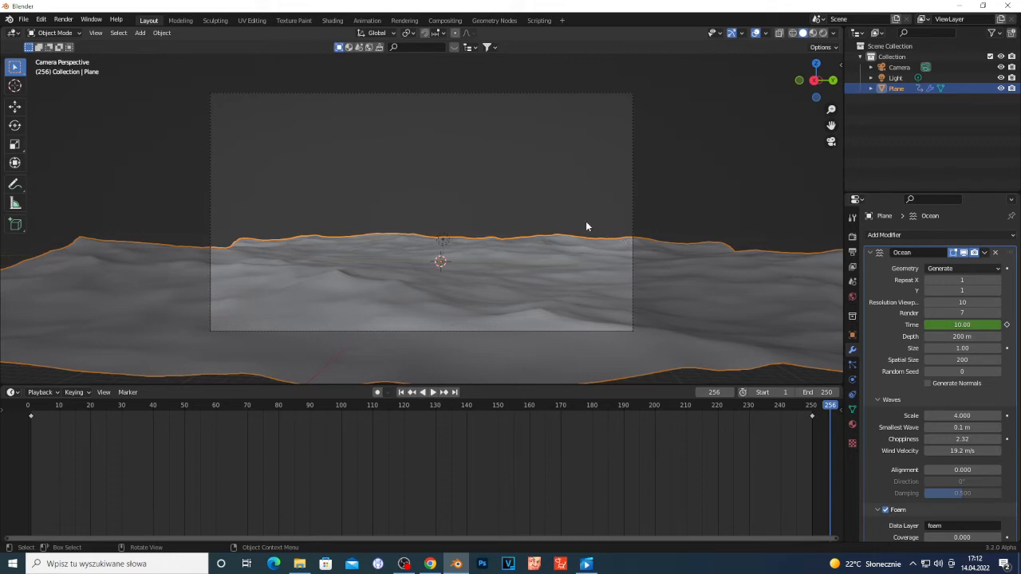
click(998, 291)
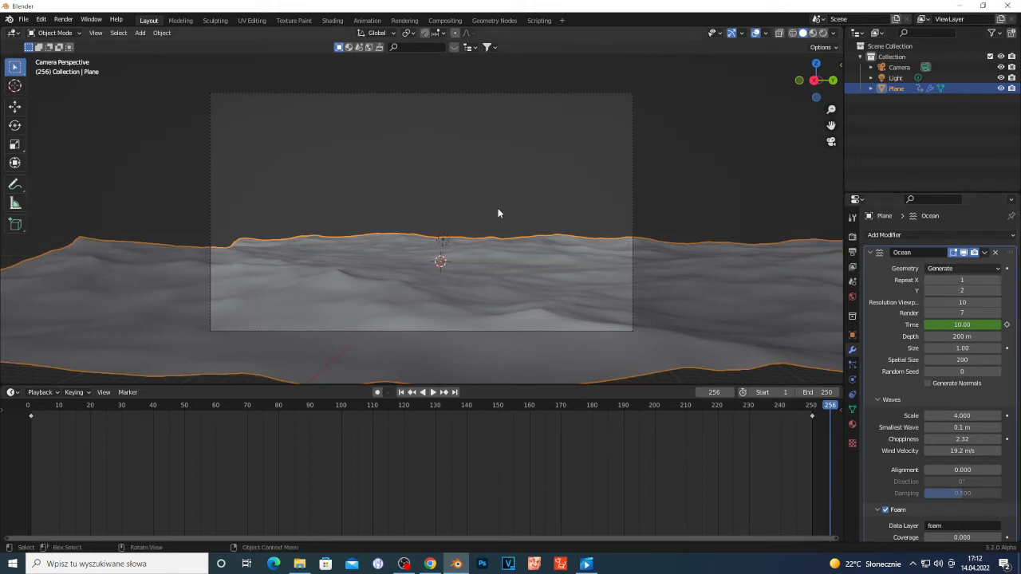
key(shift+grave)
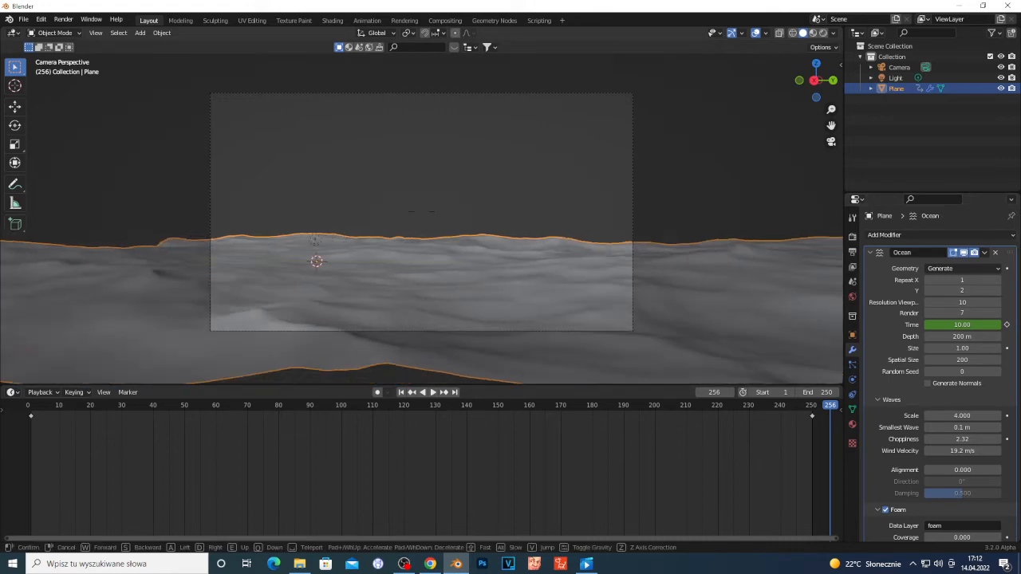
click(422, 216)
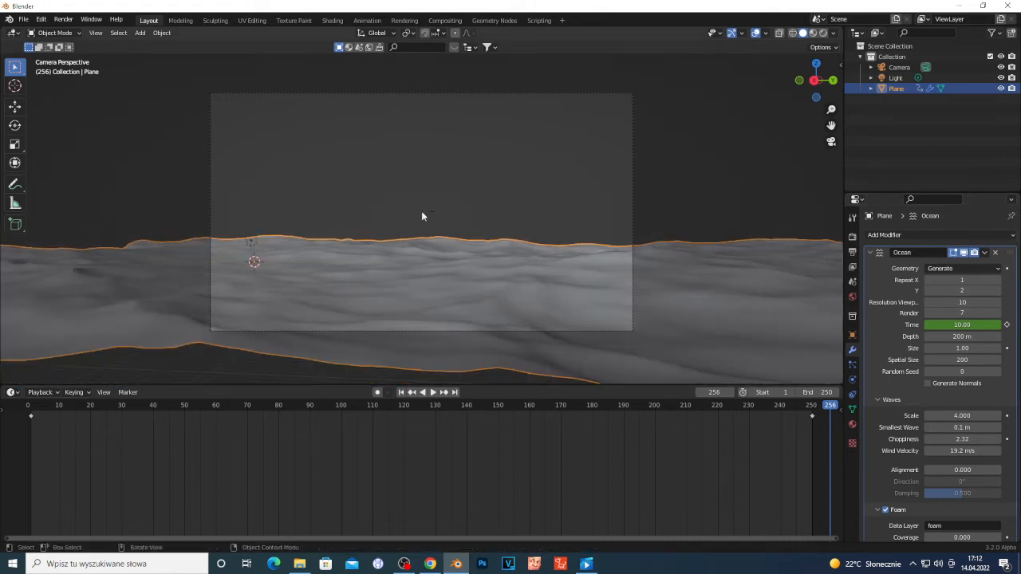
Step: Try Repeat Y at 3, return it to 2, and set the ocean's Repeat X to 2
click(997, 292)
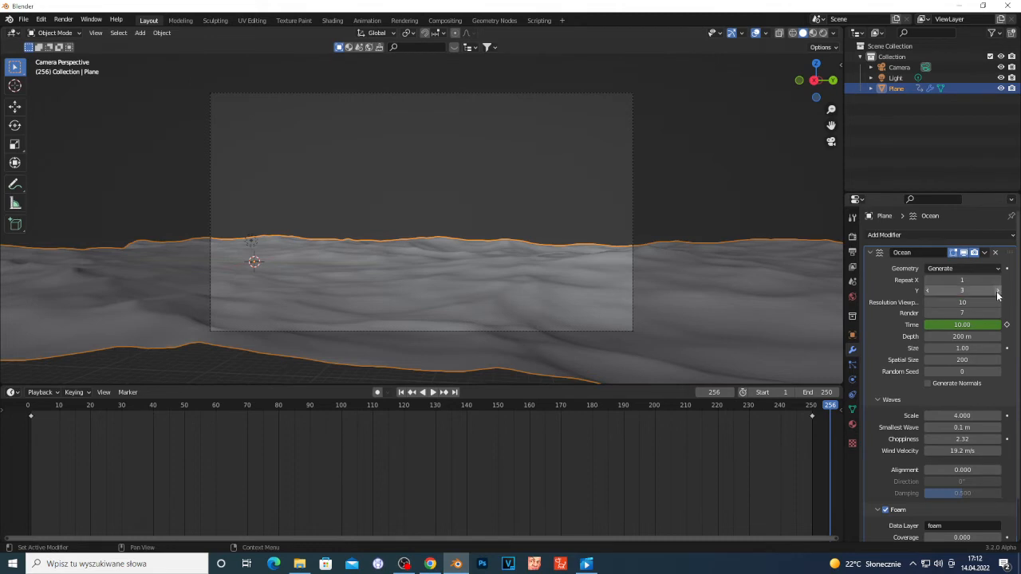
click(929, 291)
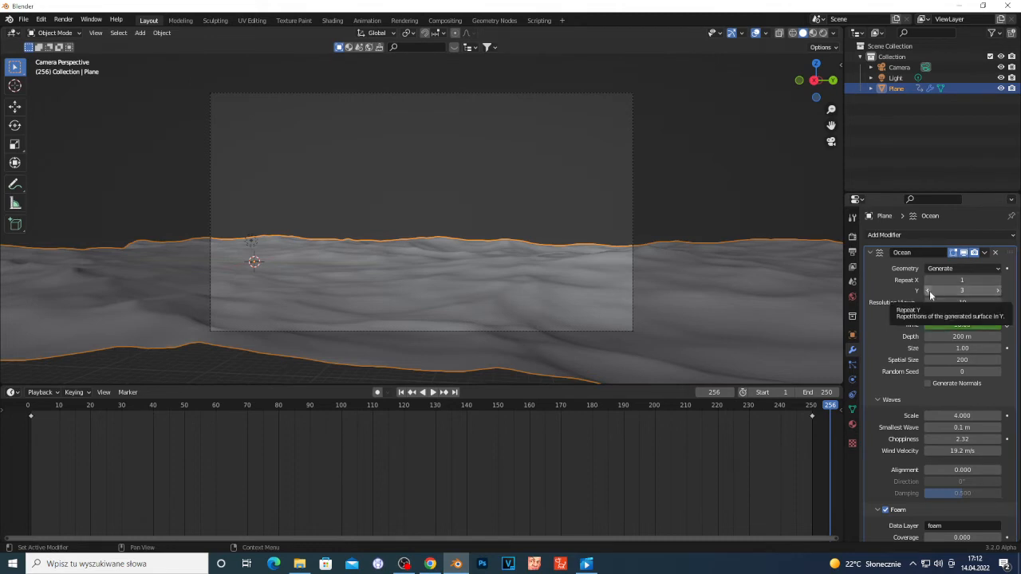
click(1000, 280)
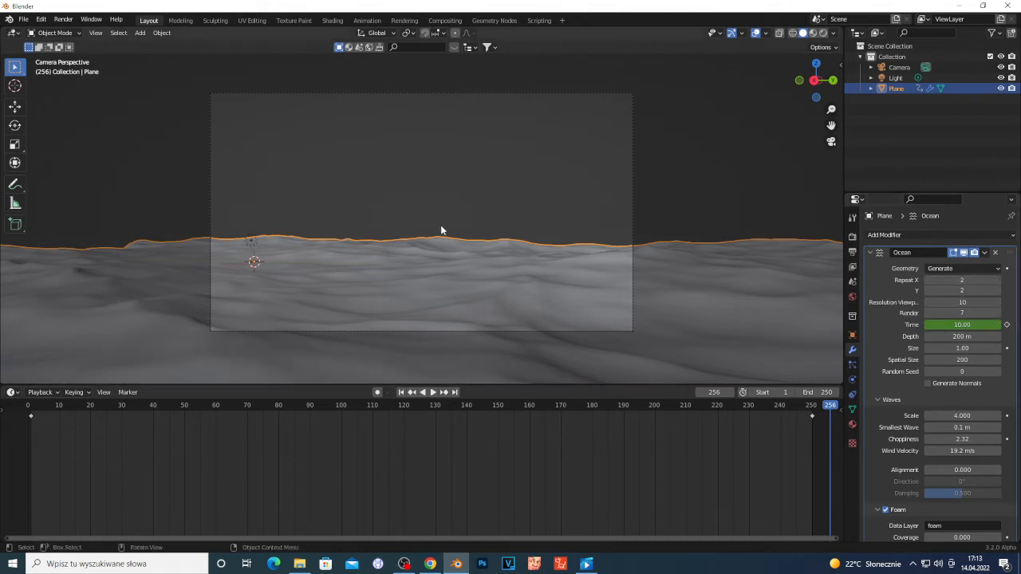
Step: Walk the camera backward and forward over the enlarged ocean until the waves fill the lower half of the frame
key(shift+grave)
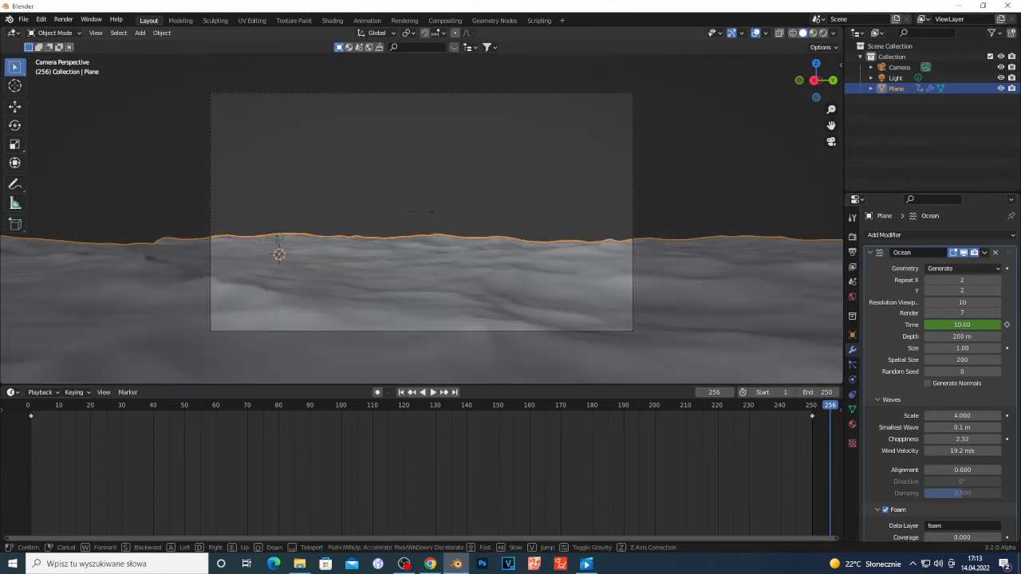
key(s)
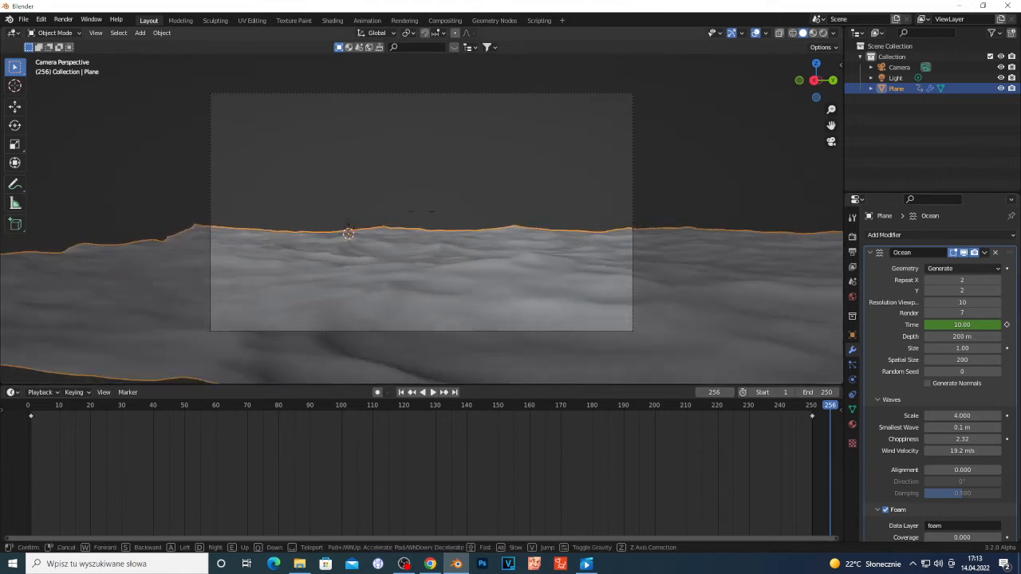
key(w)
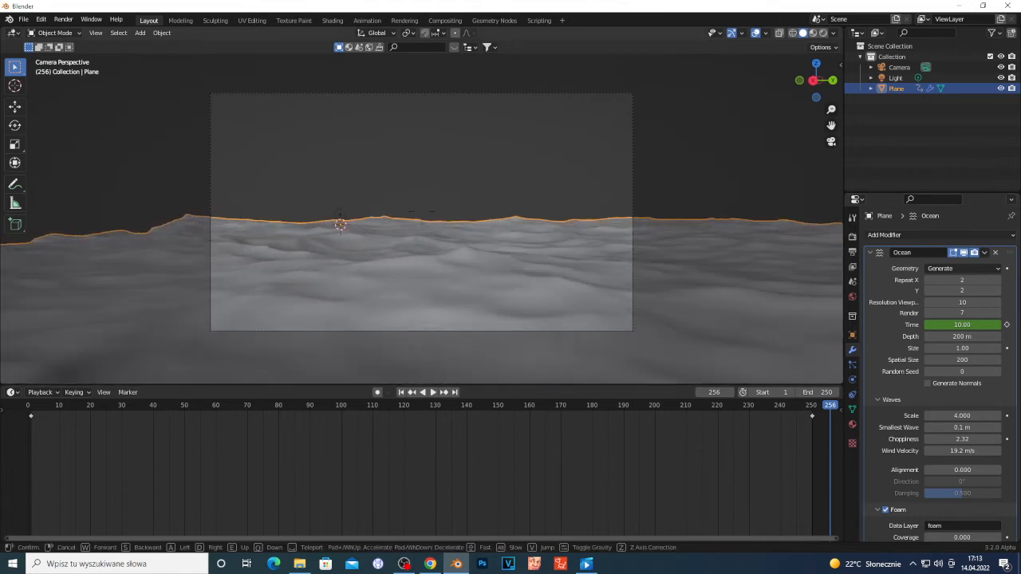
key(s)
click(421, 210)
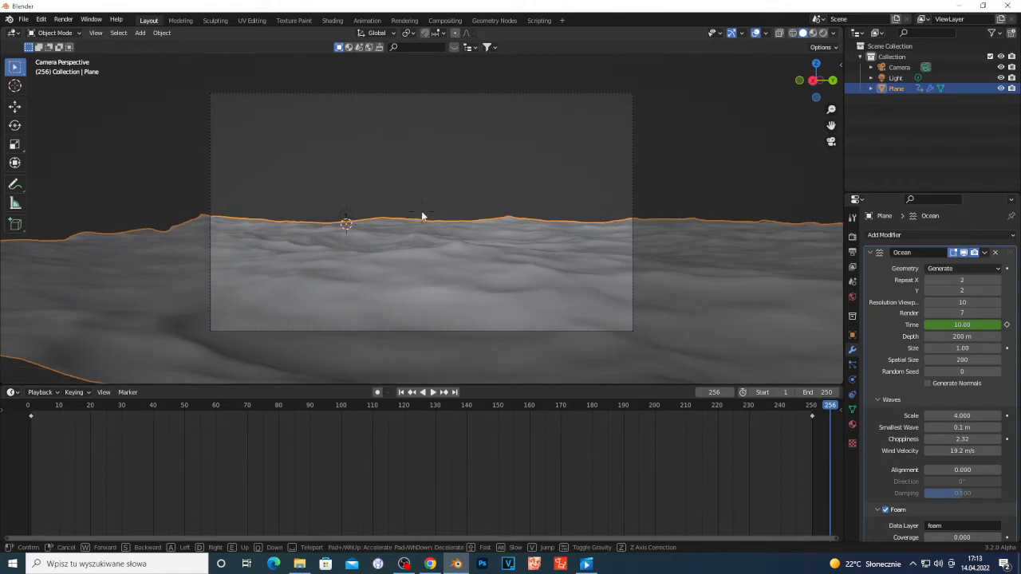
Step: Select the camera and raise its Clip End distance to about 1014 m
click(210, 181)
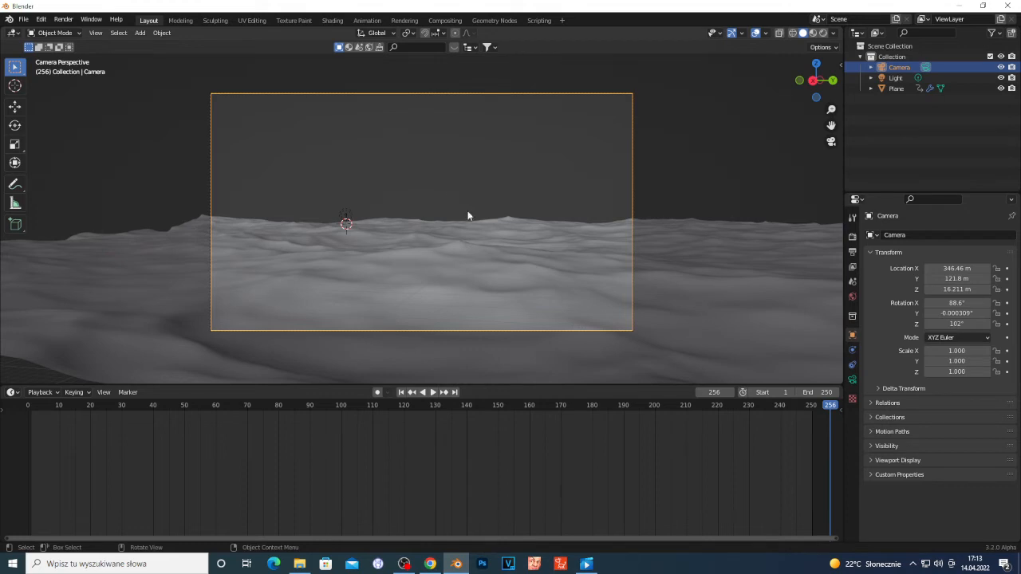
click(852, 379)
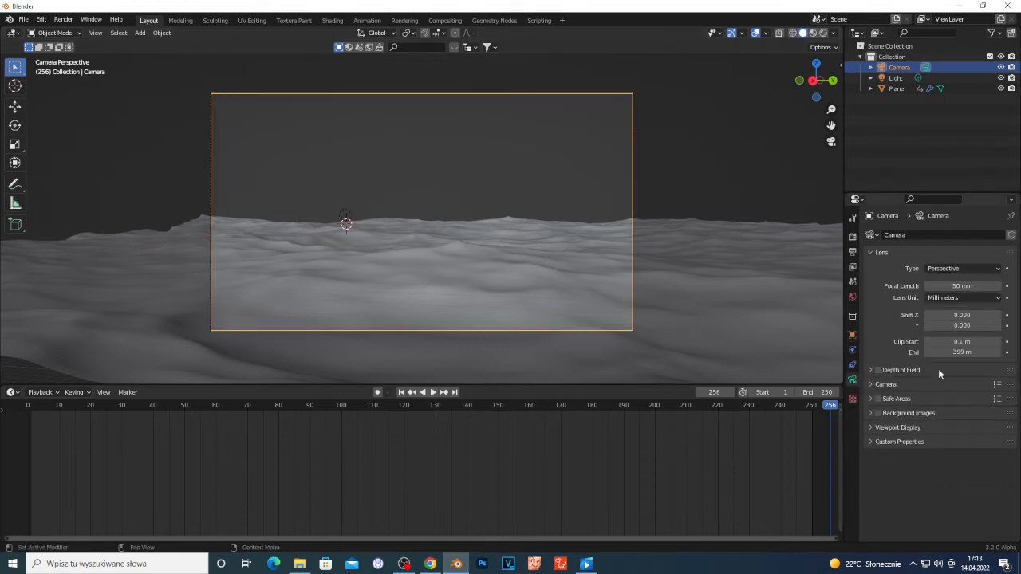
drag(962, 352, 994, 352)
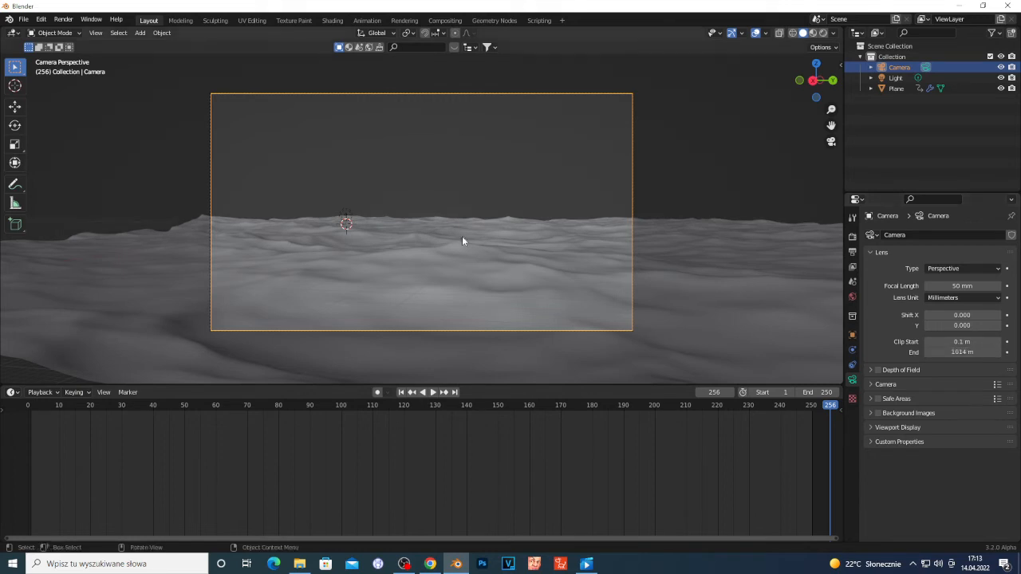
Step: Preview a camera move by walking forward over the ocean waves and back again
key(shift+grave)
key(w)
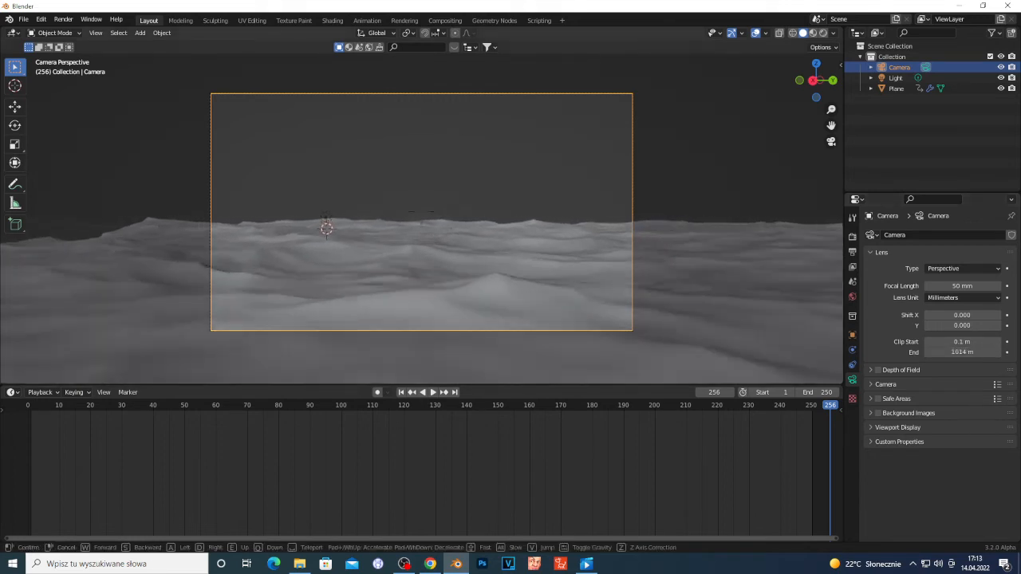
key(w)
key(s)
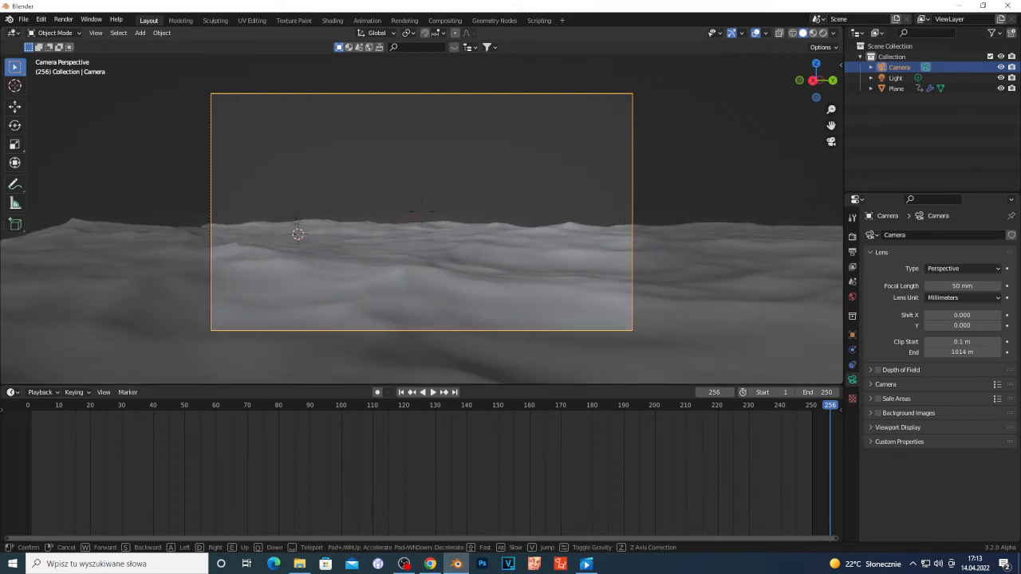
key(s)
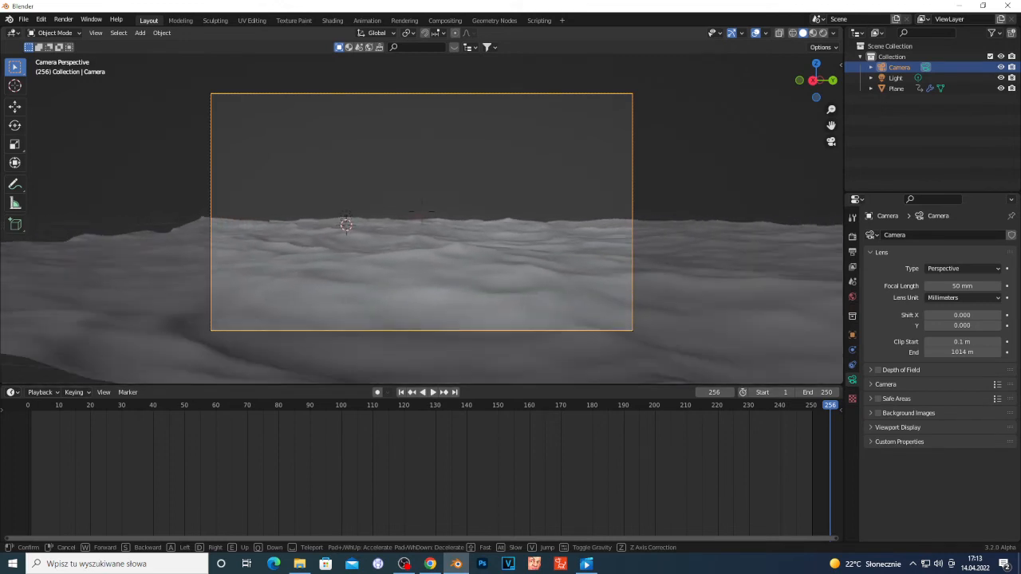
click(372, 225)
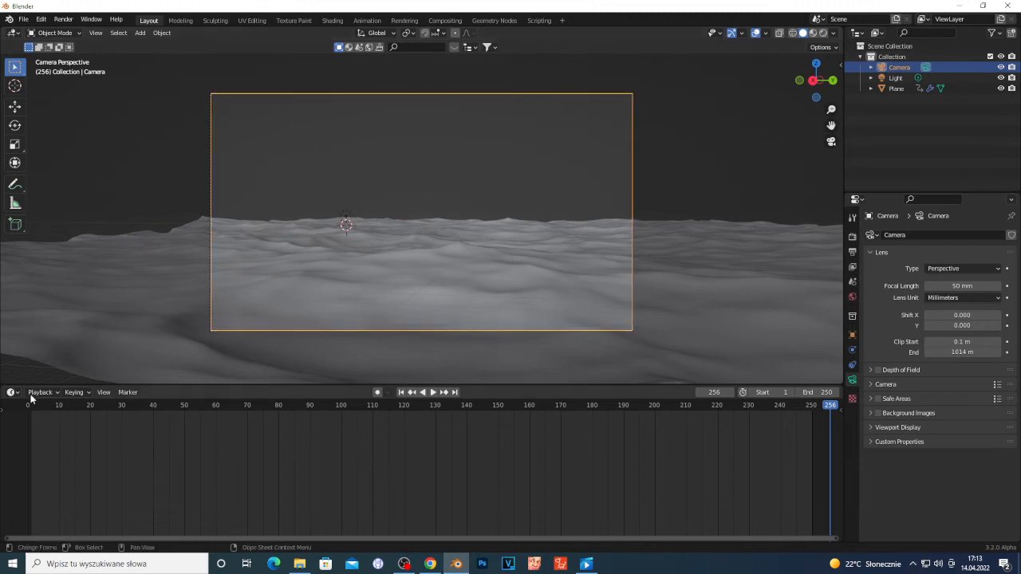
Step: At frame 2, walk the camera forward and to the right over the waves and insert a Location keyframe
key(space)
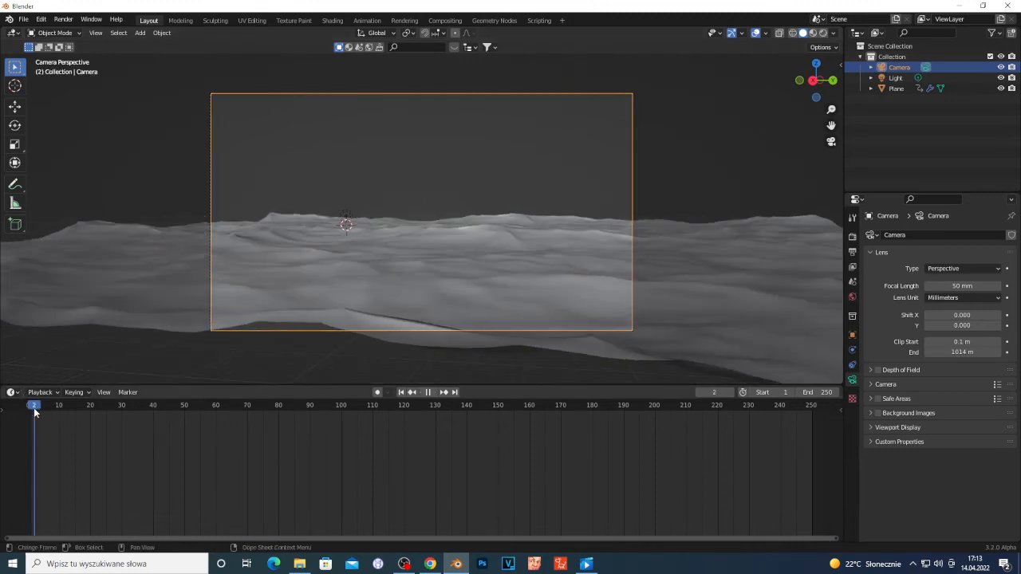
key(space)
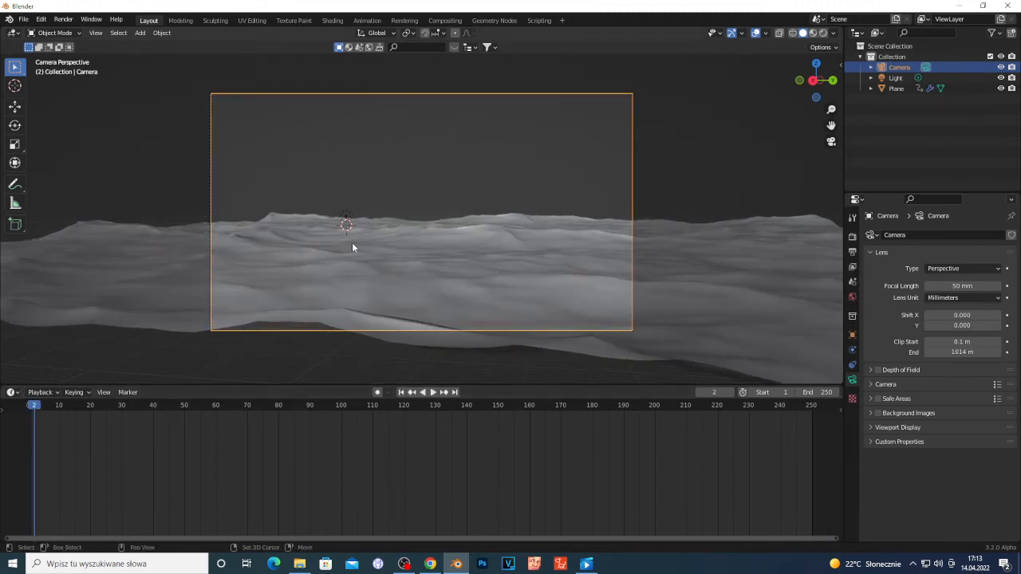
key(shift+grave)
key(w)
key(w)
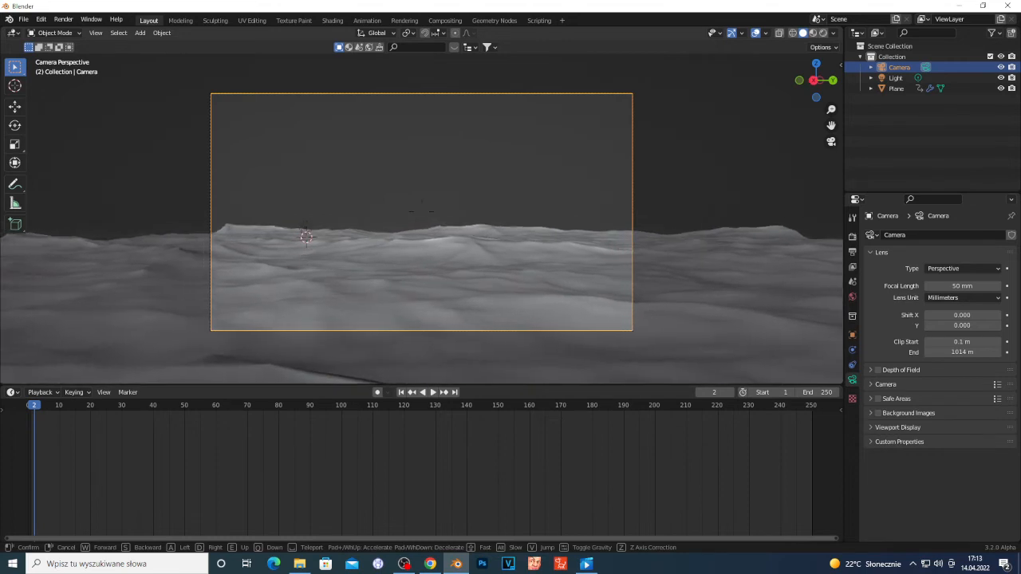
key(s)
key(d)
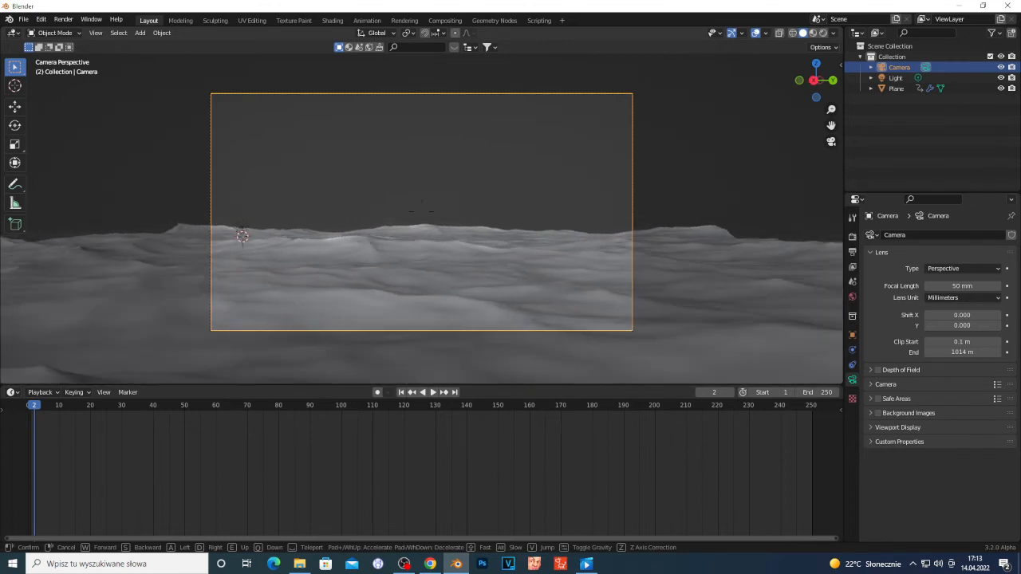
click(422, 212)
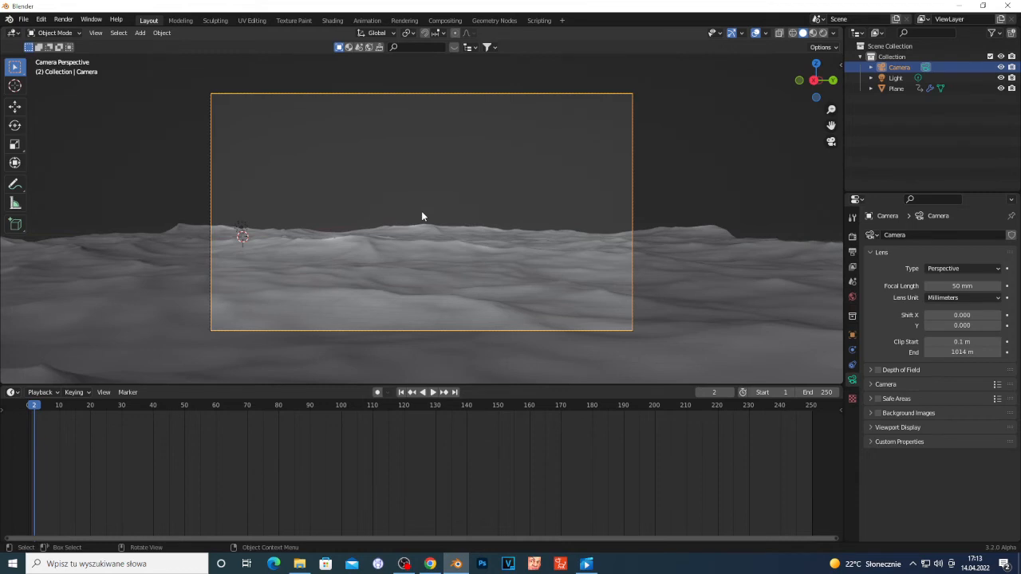
key(i)
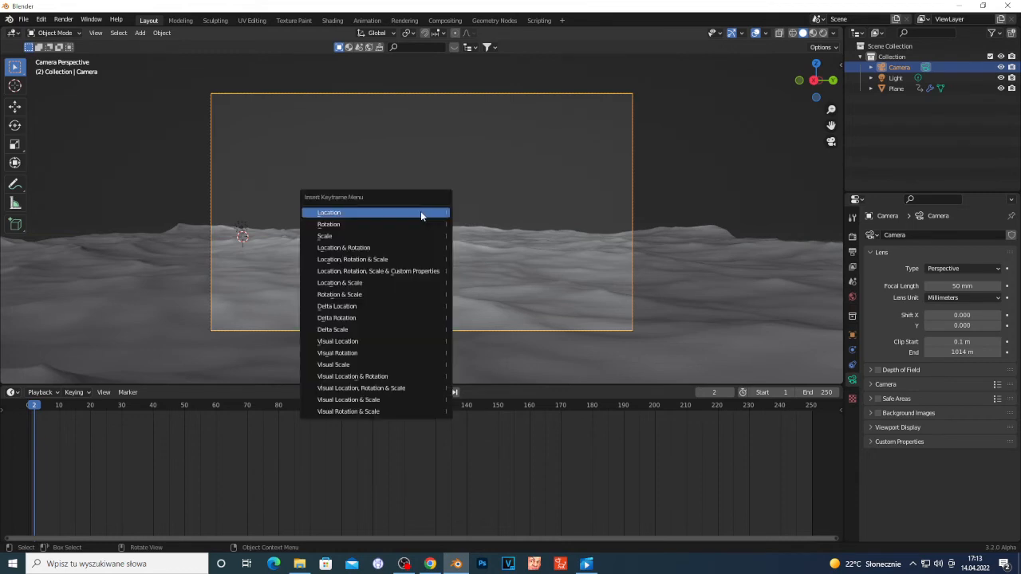
click(415, 212)
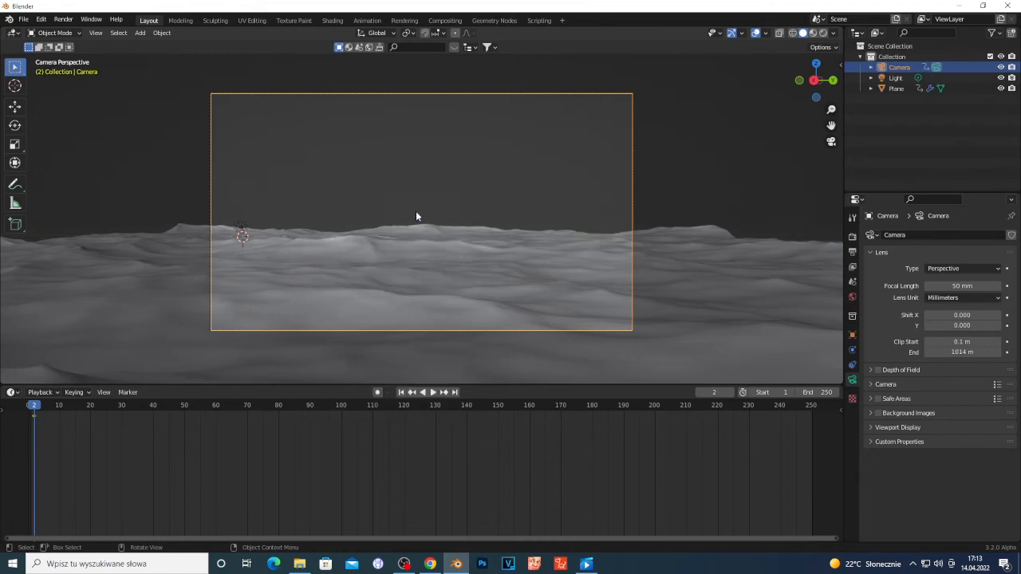
Step: At frame 248, walk the camera further forward over the ocean and insert a second Location keyframe
click(805, 407)
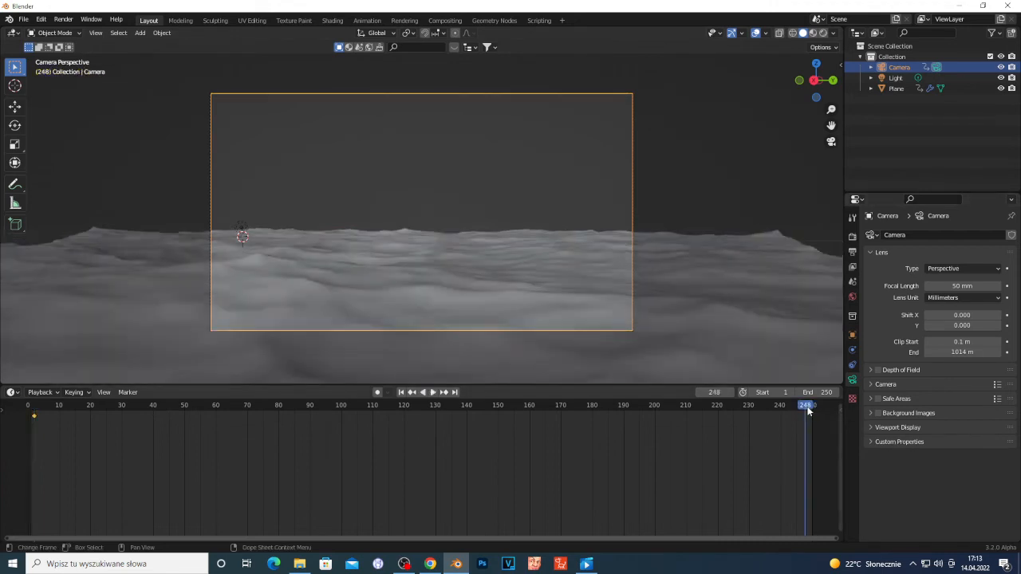
key(shift+grave)
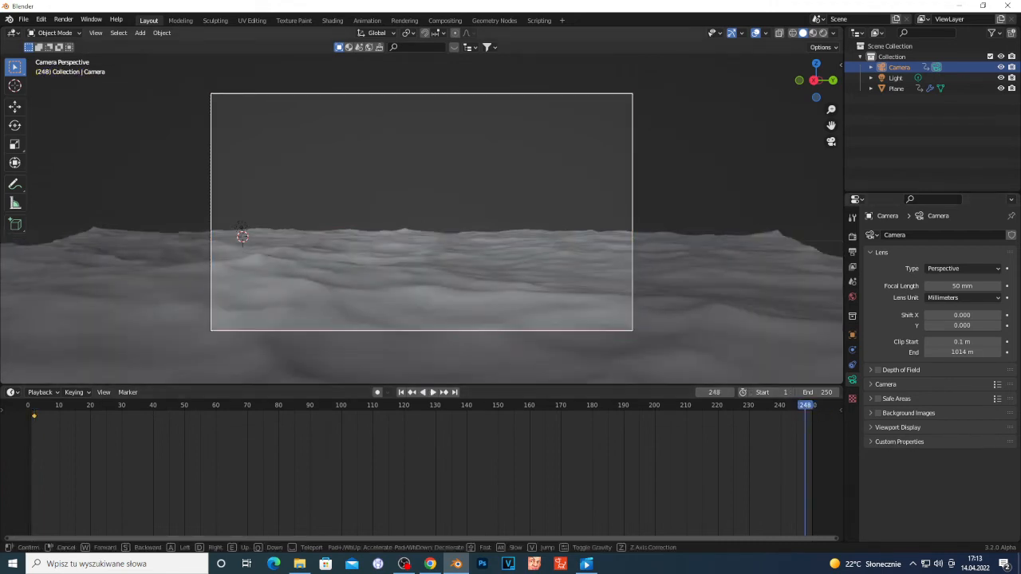
key(w)
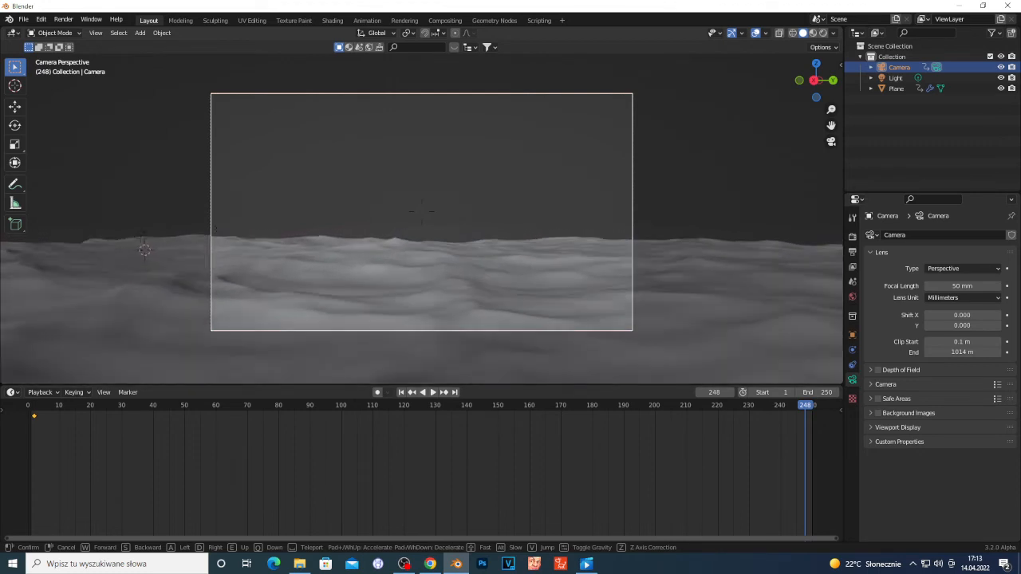
click(423, 216)
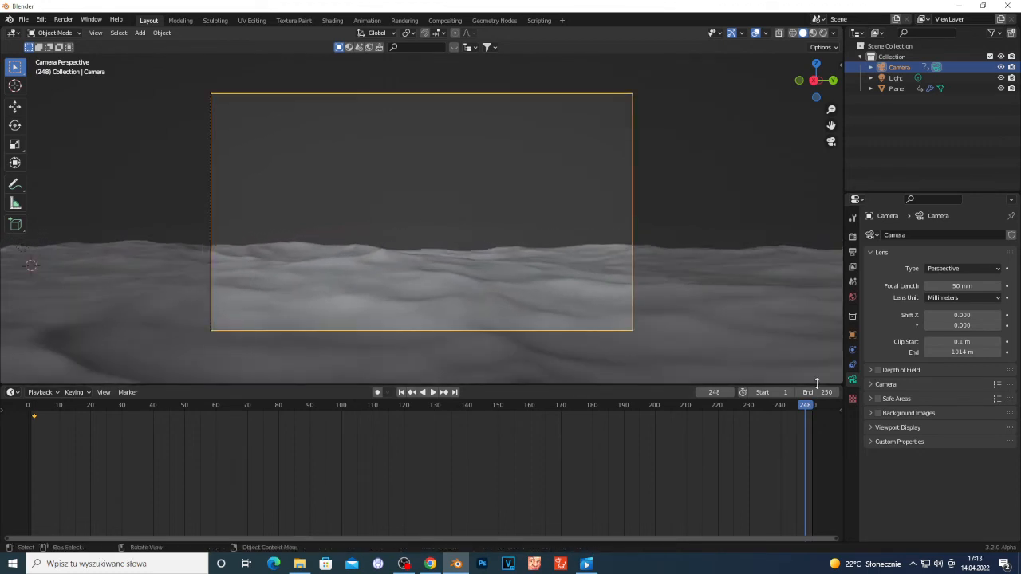
key(i)
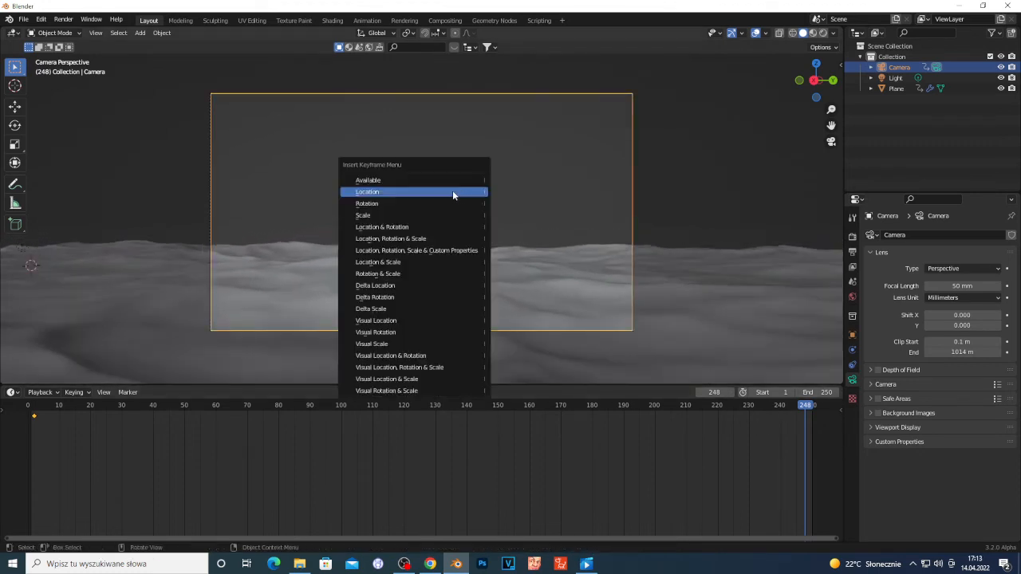
click(452, 191)
Step: Play the camera animation from frame 2 and inspect the enlarged camera frame near the end
click(33, 408)
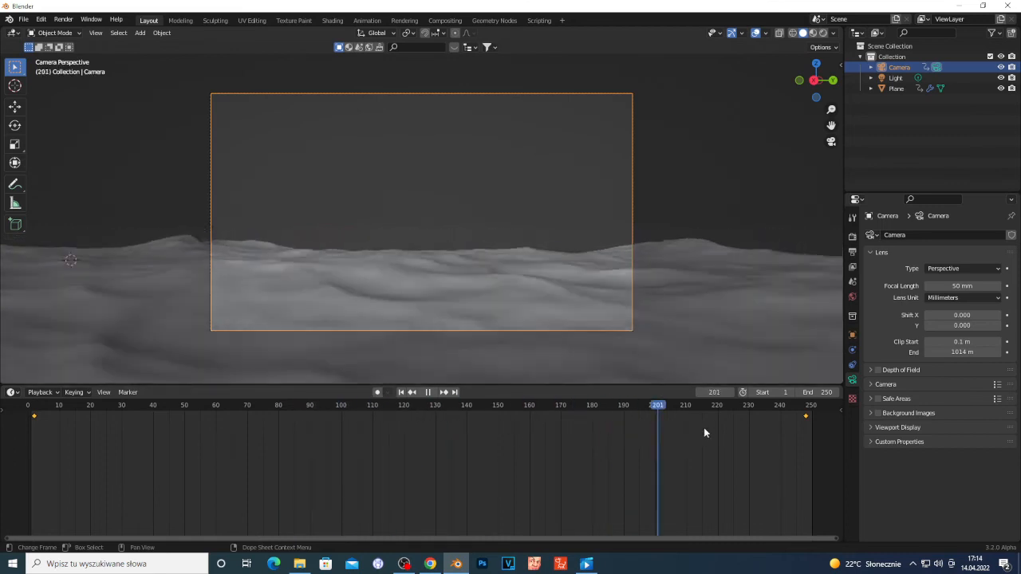
key(space)
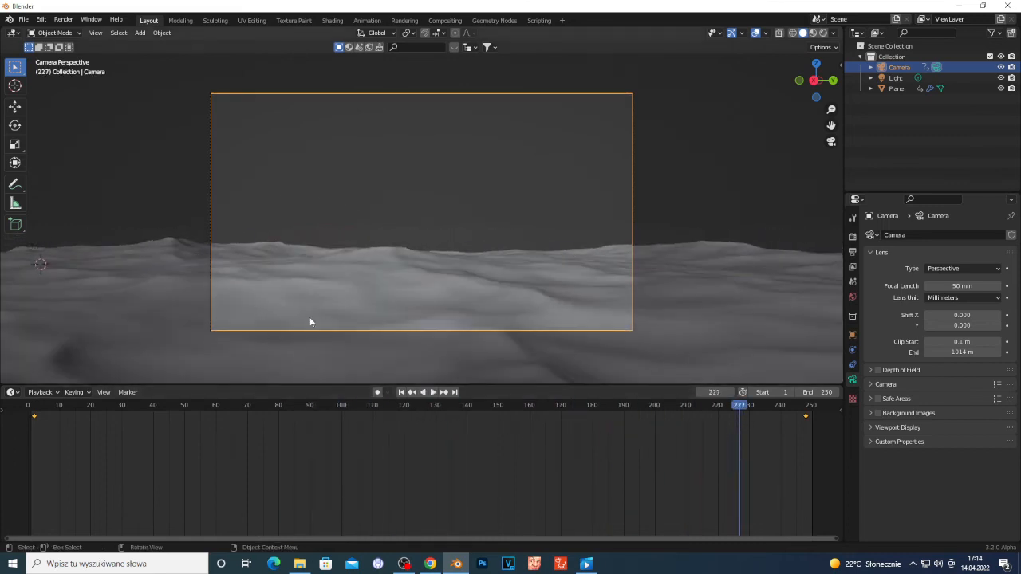
key(Home)
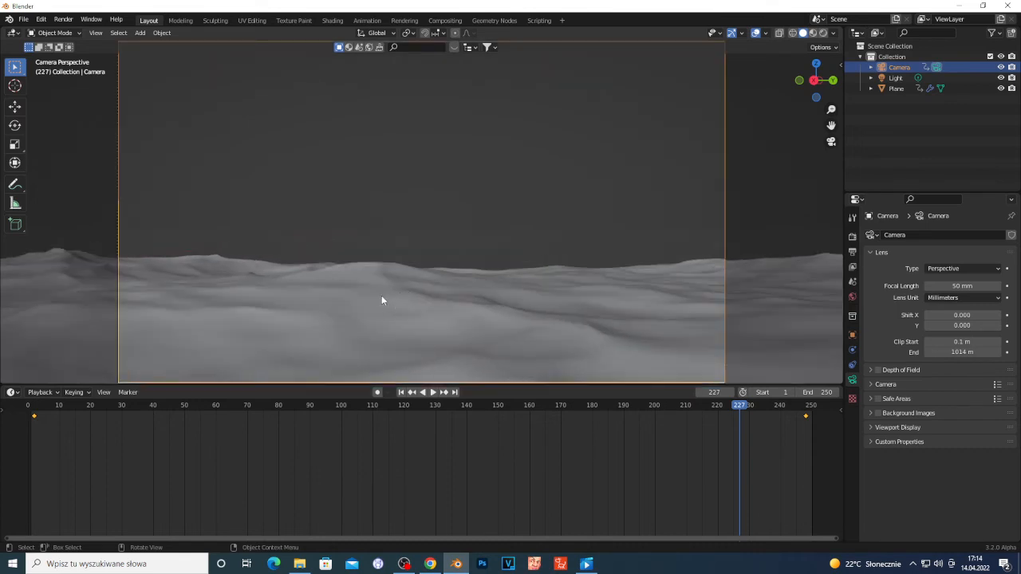
Step: Move the ocean plane roughly 70 m in the negative direction along the global X axis
click(381, 300)
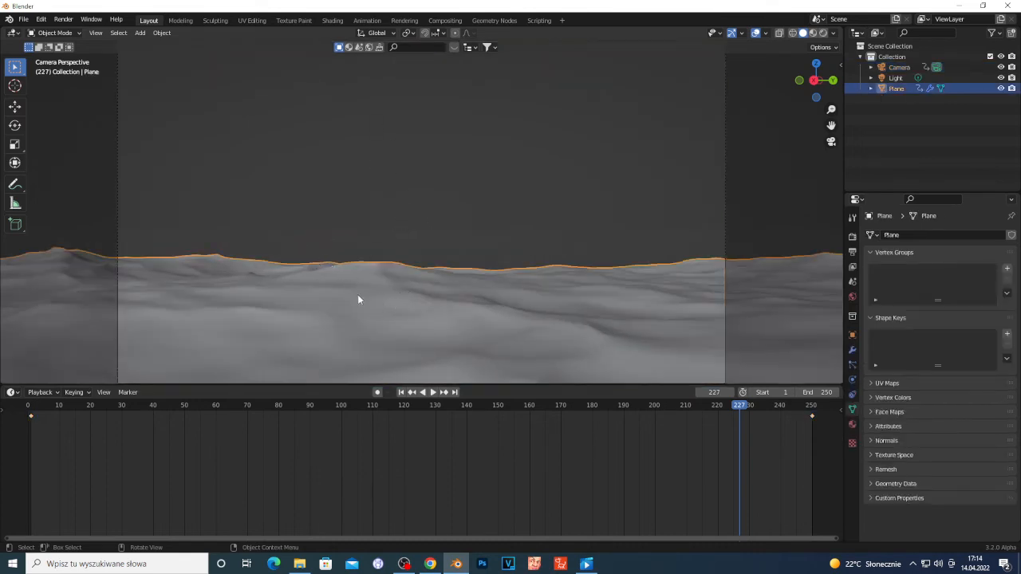
scroll(339, 283, down, 4)
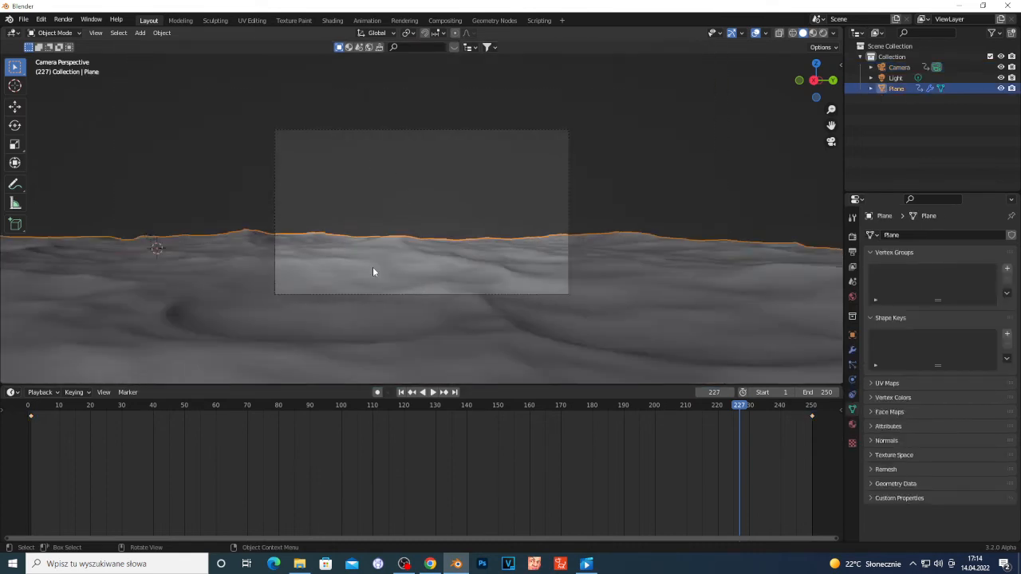
key(g)
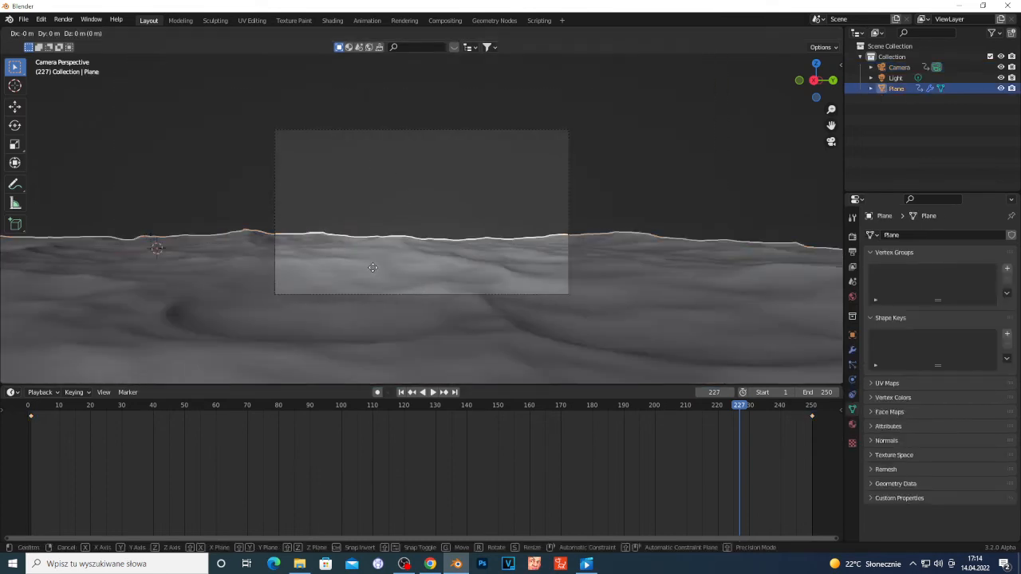
key(y)
key(x)
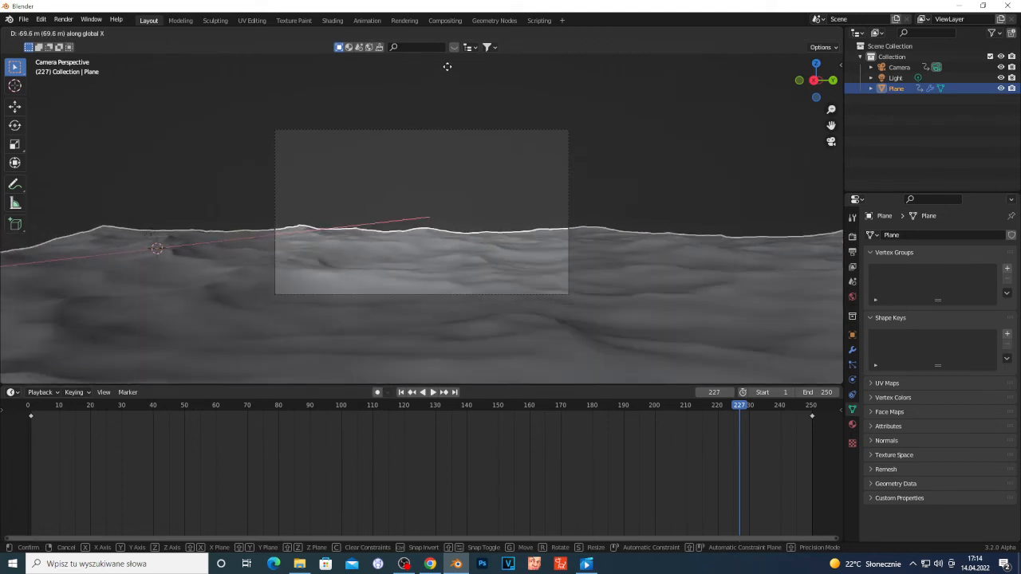
click(445, 126)
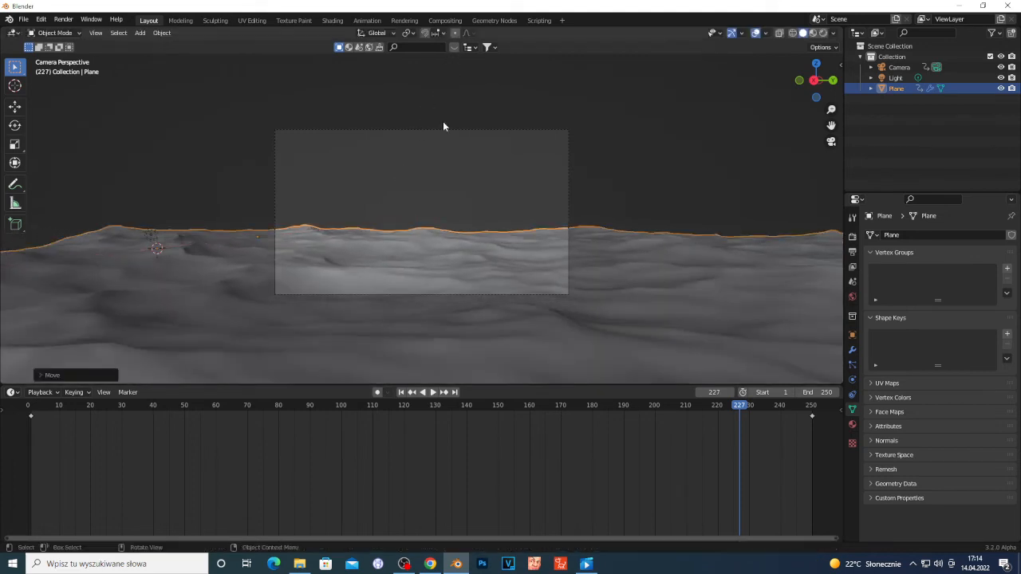
click(414, 183)
Step: Inspect the whole ocean from outside, and check its coverage at frame 2 through the camera
key(KP_0)
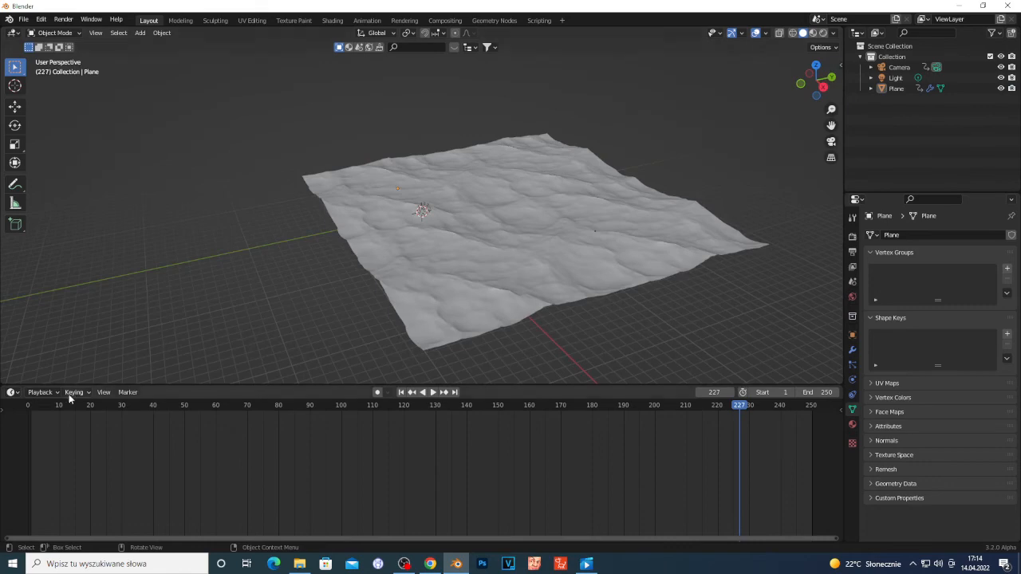
click(32, 407)
key(KP_0)
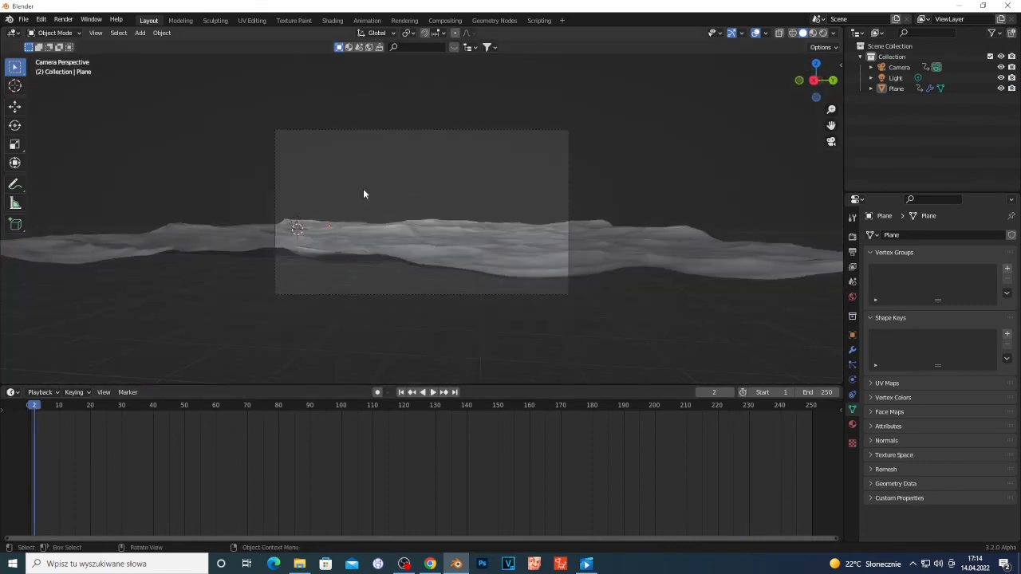
scroll(421, 247, up, 3)
Step: Set Repeat X to 3 on the plane's Ocean modifier and play the animation through the camera
click(364, 280)
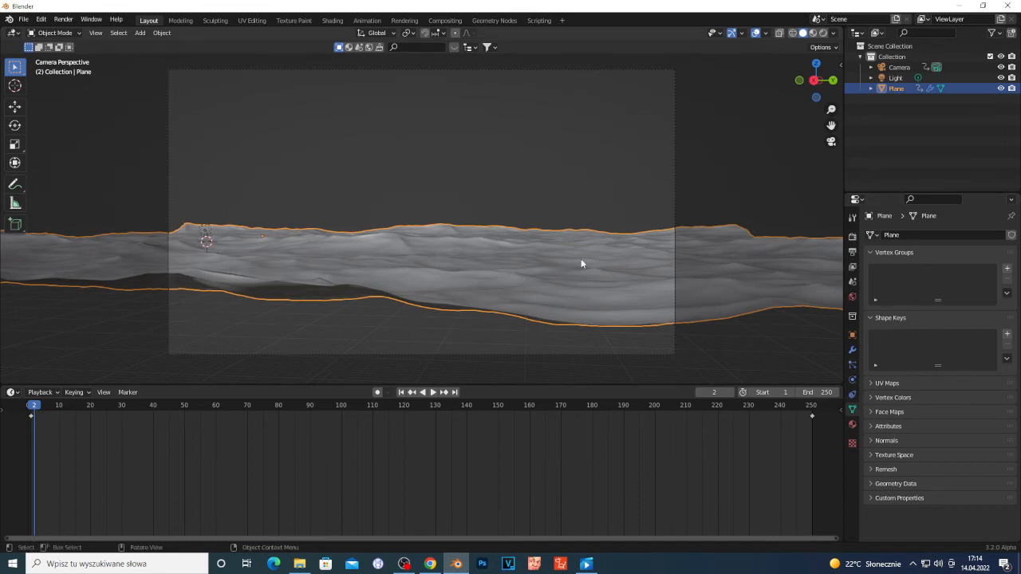
click(852, 349)
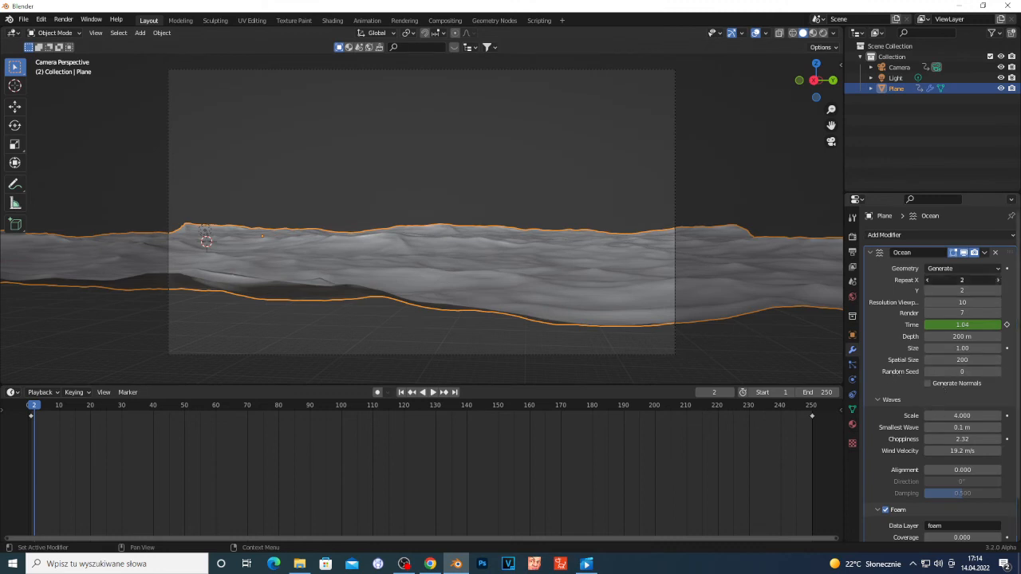
click(998, 281)
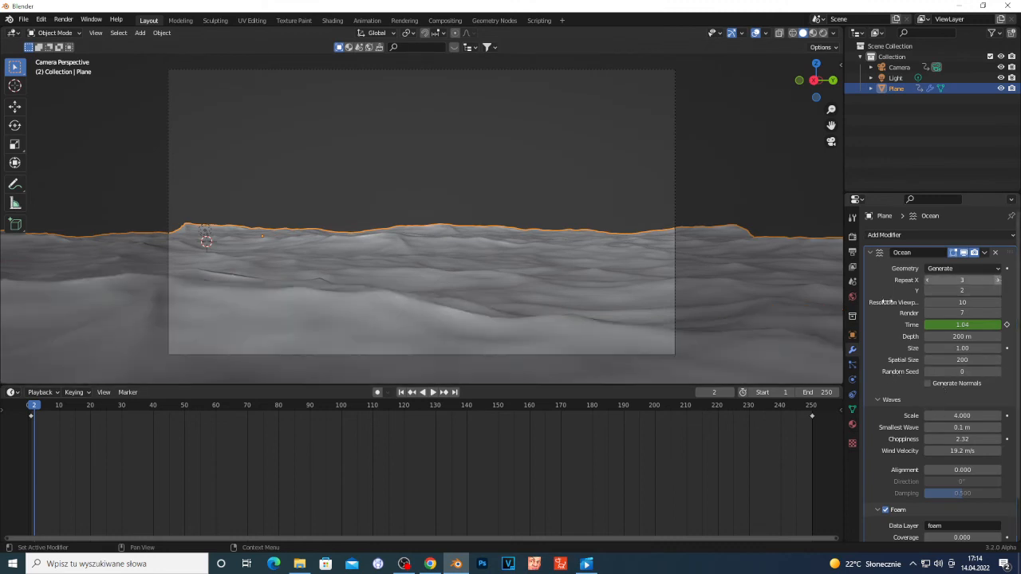
key(space)
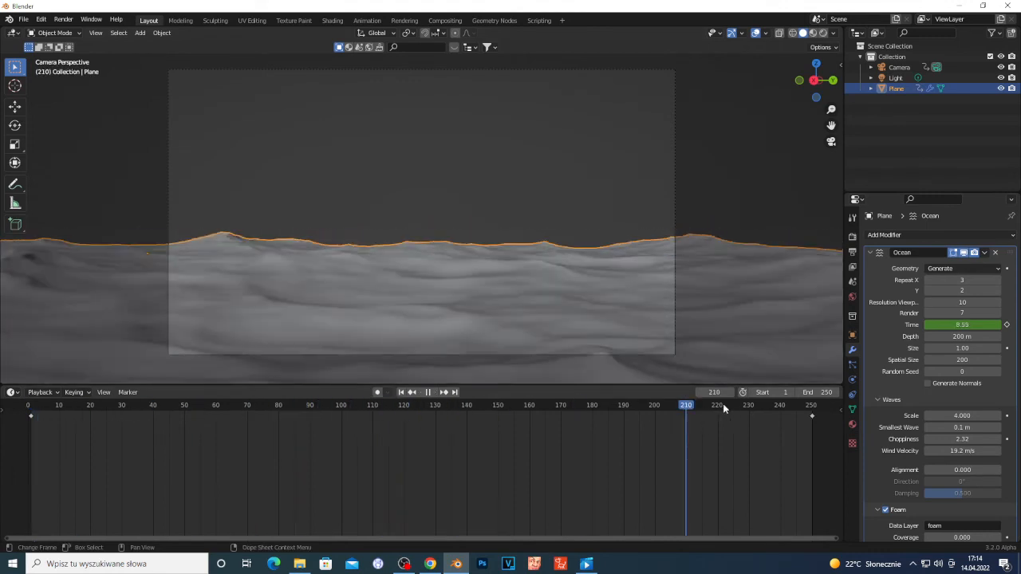
key(space)
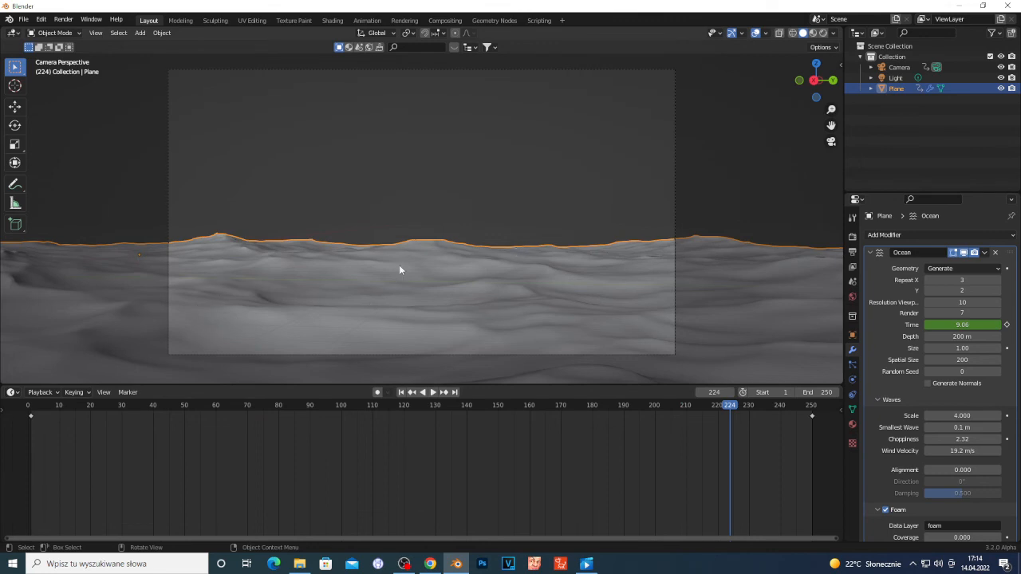
Step: Move the ocean plane roughly 20 m in the negative global X direction and about 70 m in negative Y
key(g)
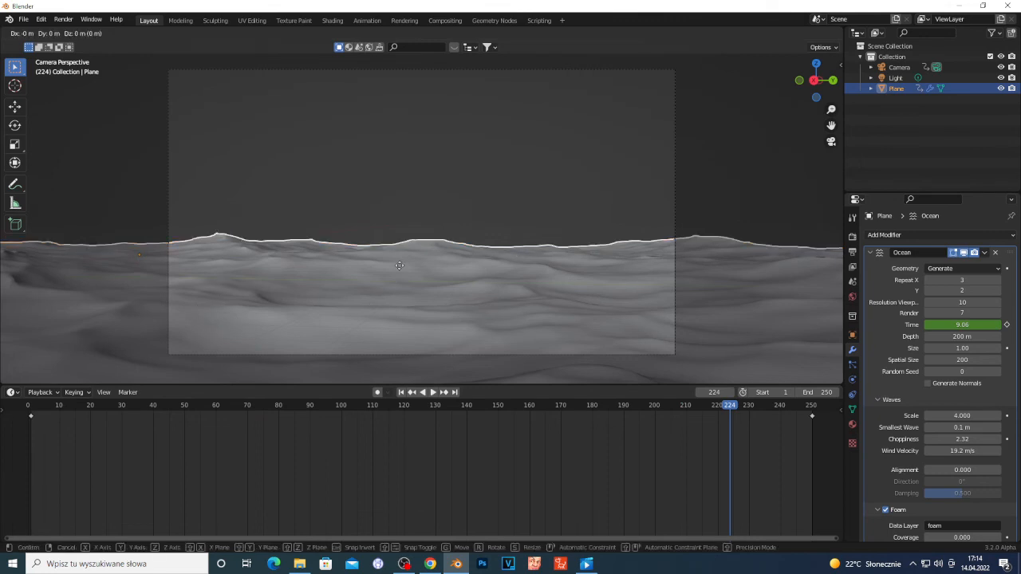
key(x)
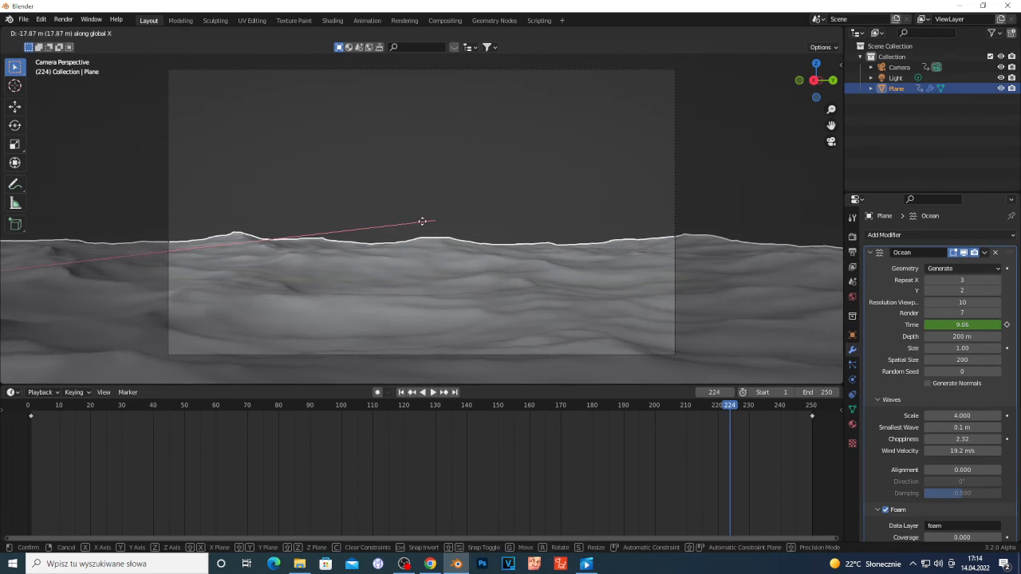
click(433, 203)
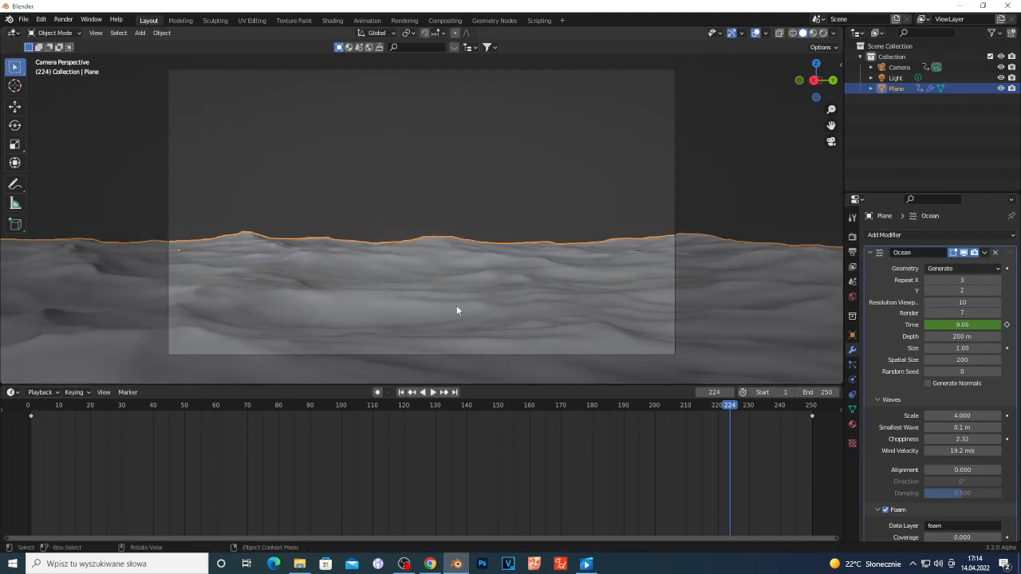
key(g)
key(y)
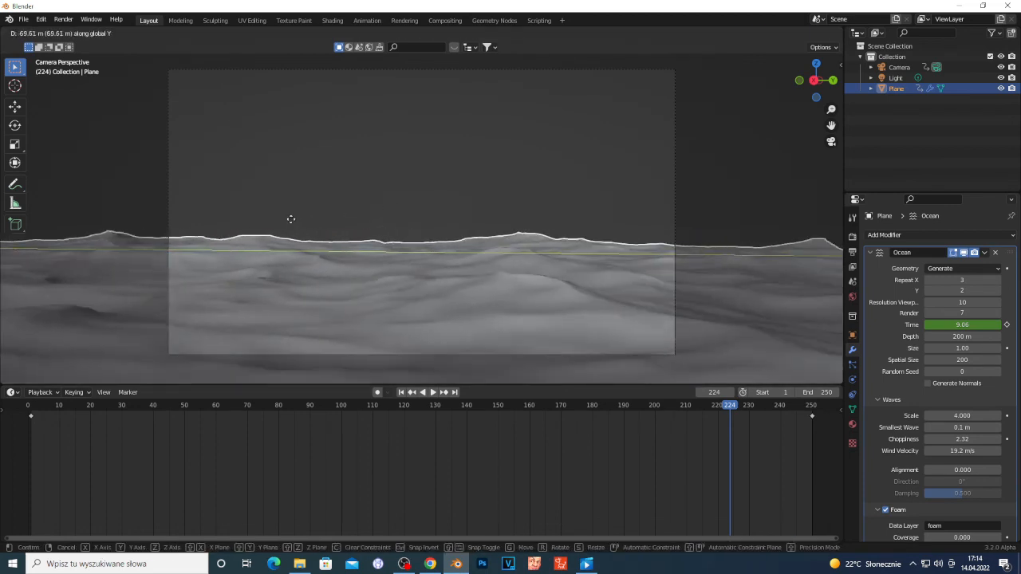
click(192, 256)
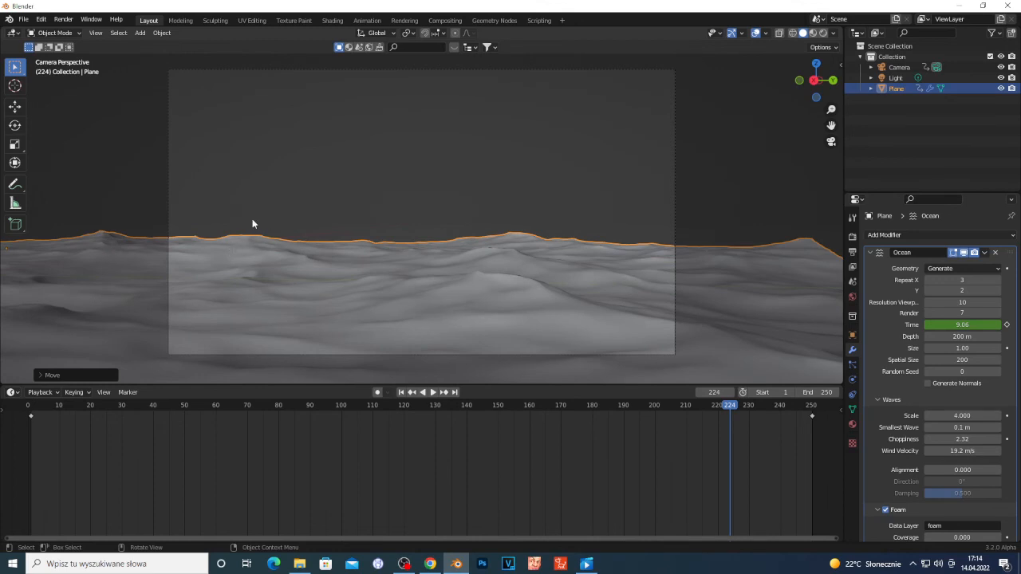
Step: Move the ocean plane about 197 m in the positive direction along the global Y axis
key(g)
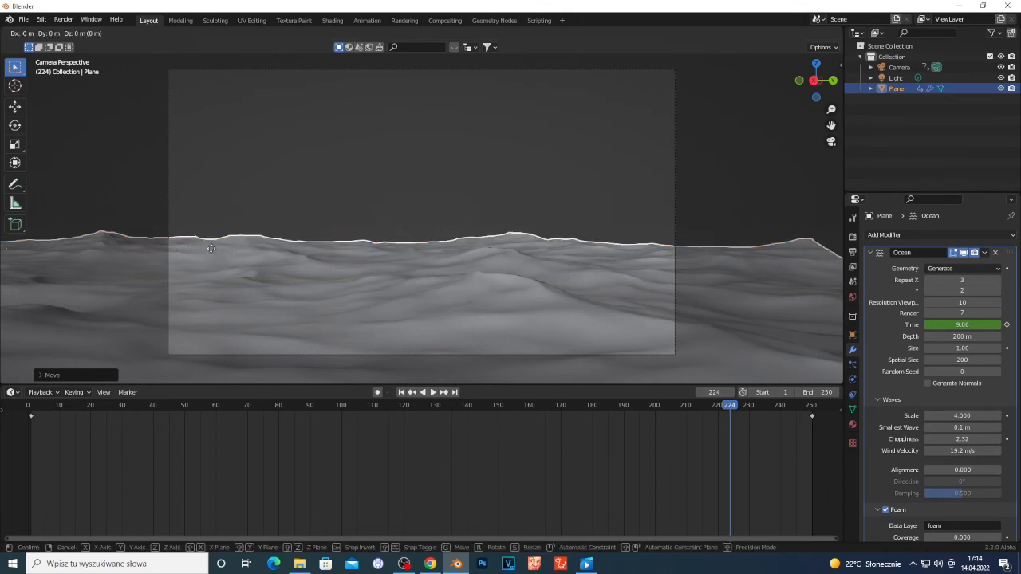
key(x)
key(y)
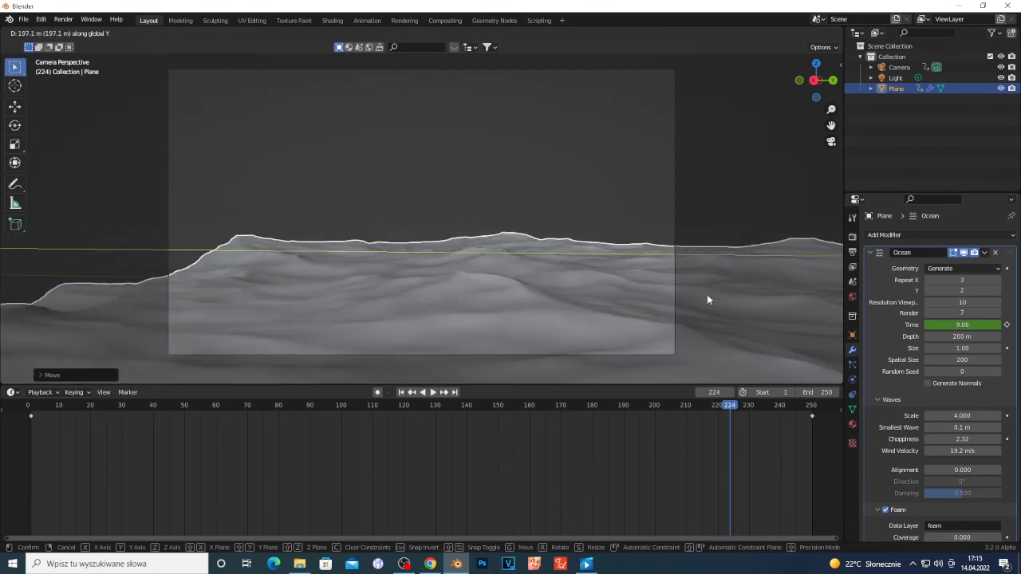
click(707, 295)
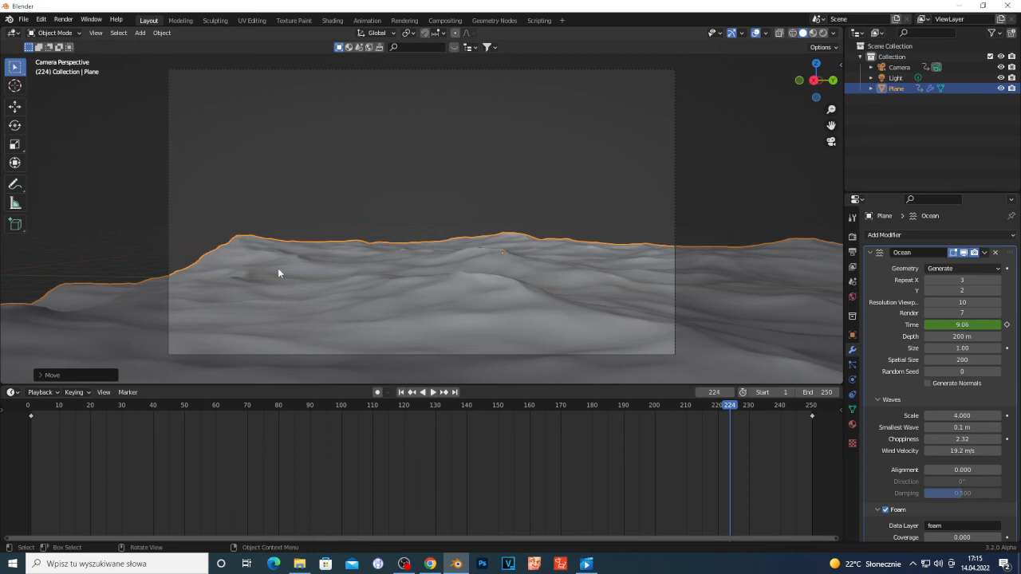
Step: Move the ocean plane back more than 40 m along negative global Y so waves span the camera frame, and deselect it
key(g)
key(y)
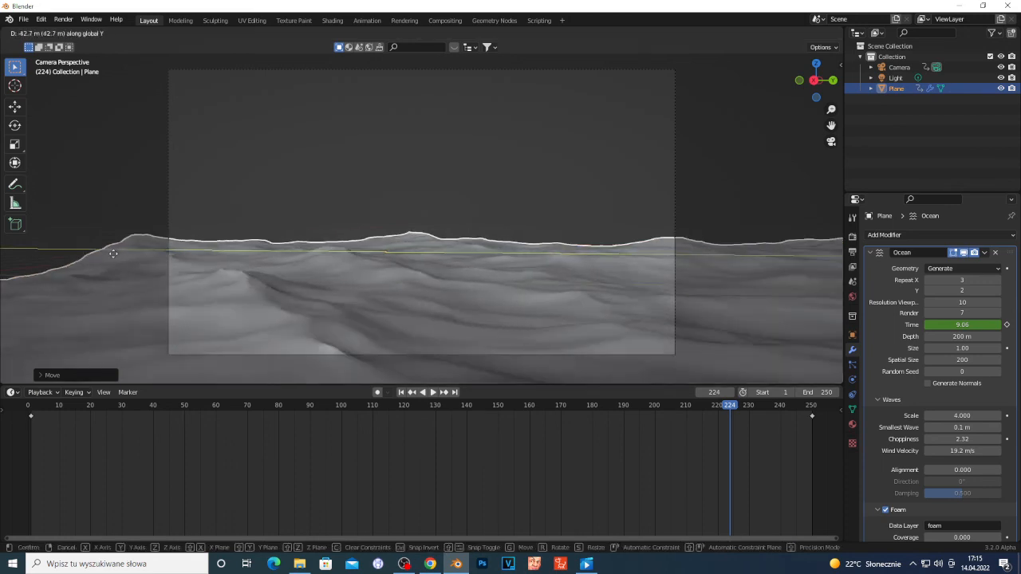
key(Escape)
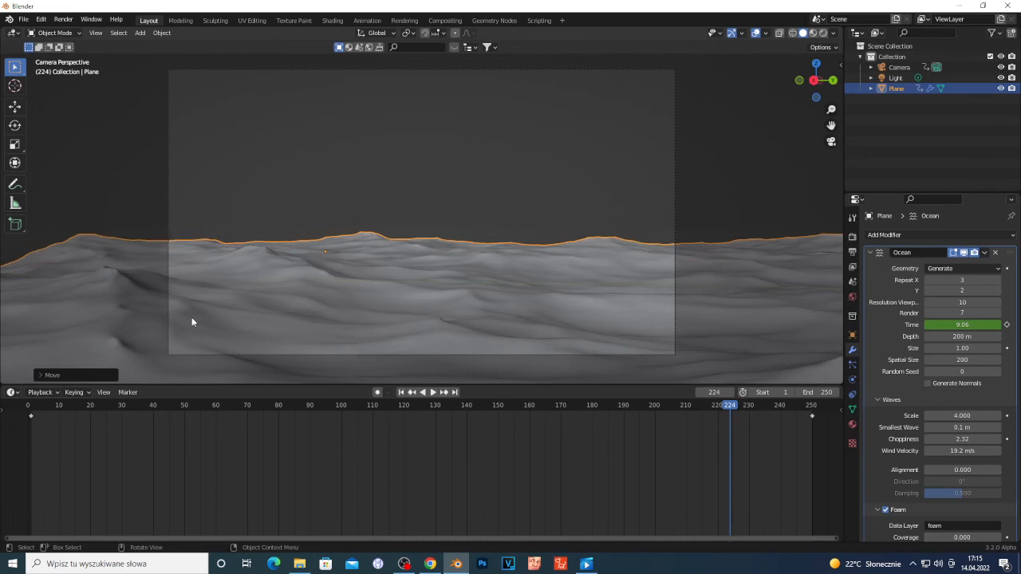
click(501, 205)
Step: Leave the camera view to examine the ocean's extent from outside, and review the plane's Ocean modifier settings down to Foam
key(KP_0)
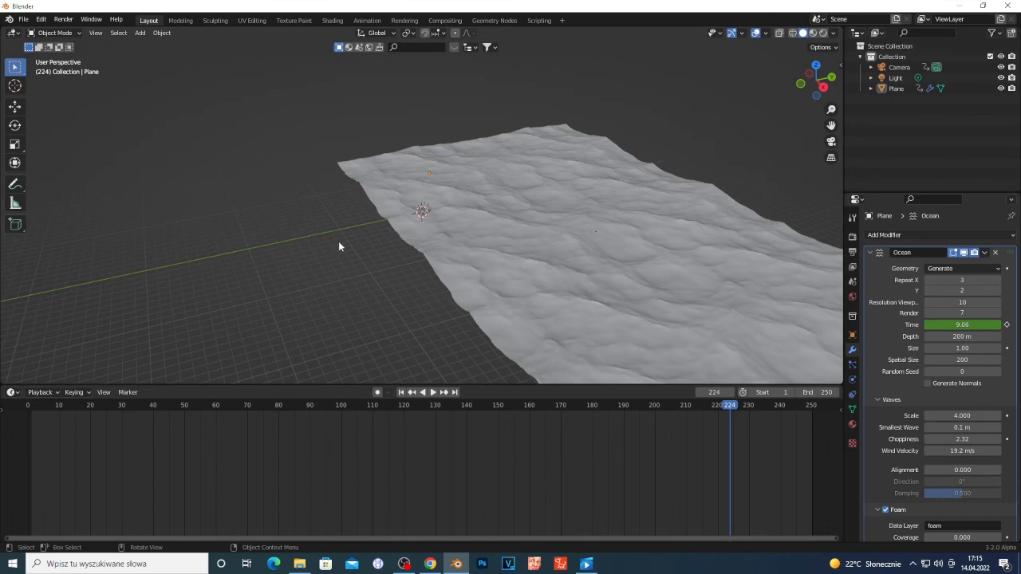
scroll(338, 241, down, 10)
scroll(494, 292, up, 4)
scroll(494, 292, up, 5)
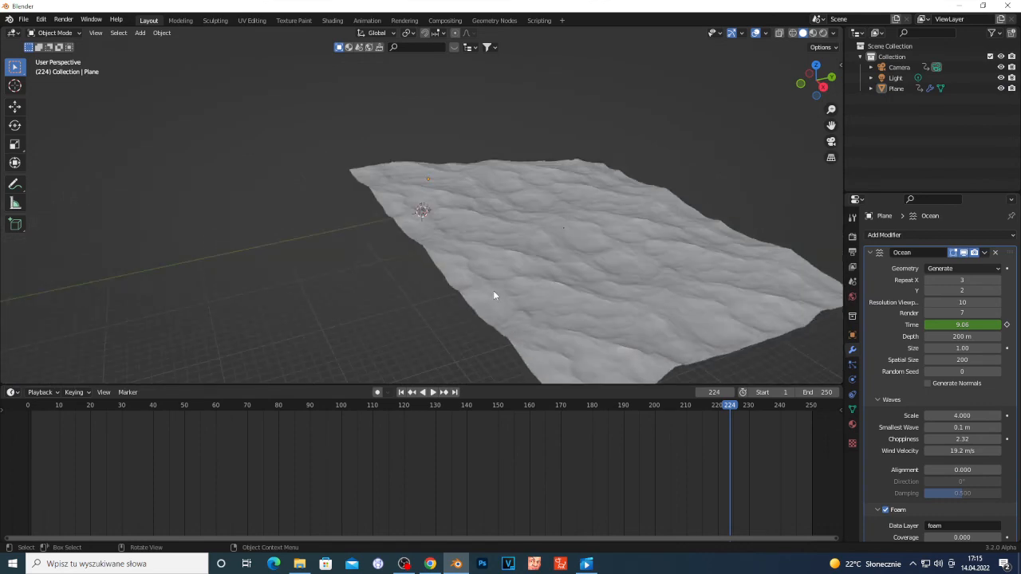
scroll(494, 295, up, 2)
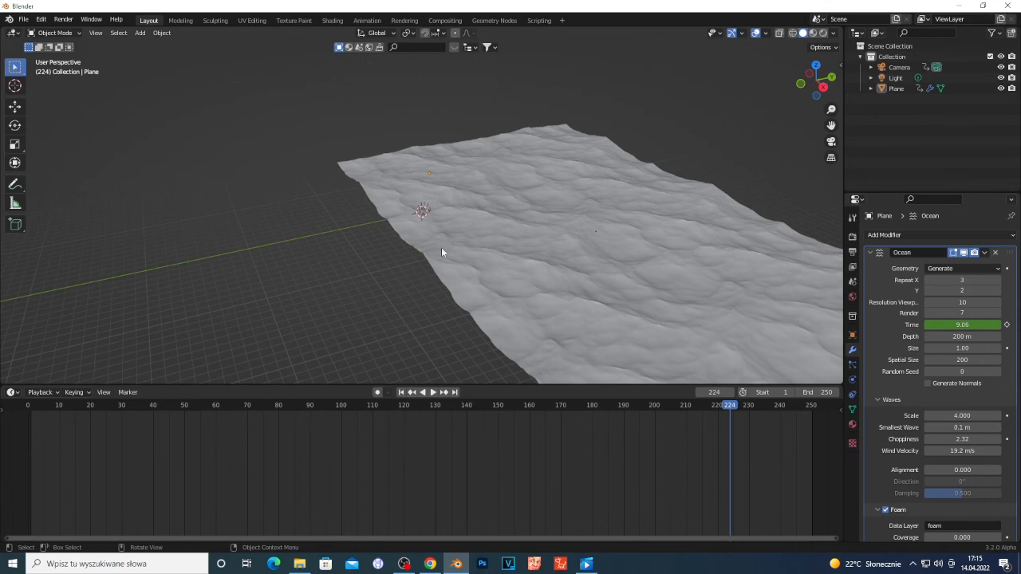
scroll(467, 241, up, 2)
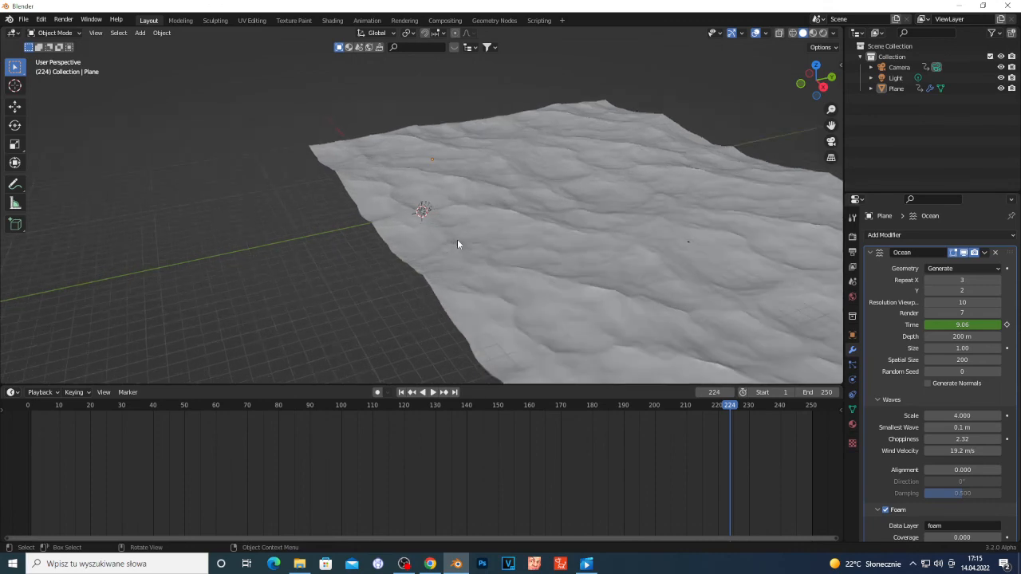
scroll(480, 261, down, 3)
scroll(500, 270, up, 3)
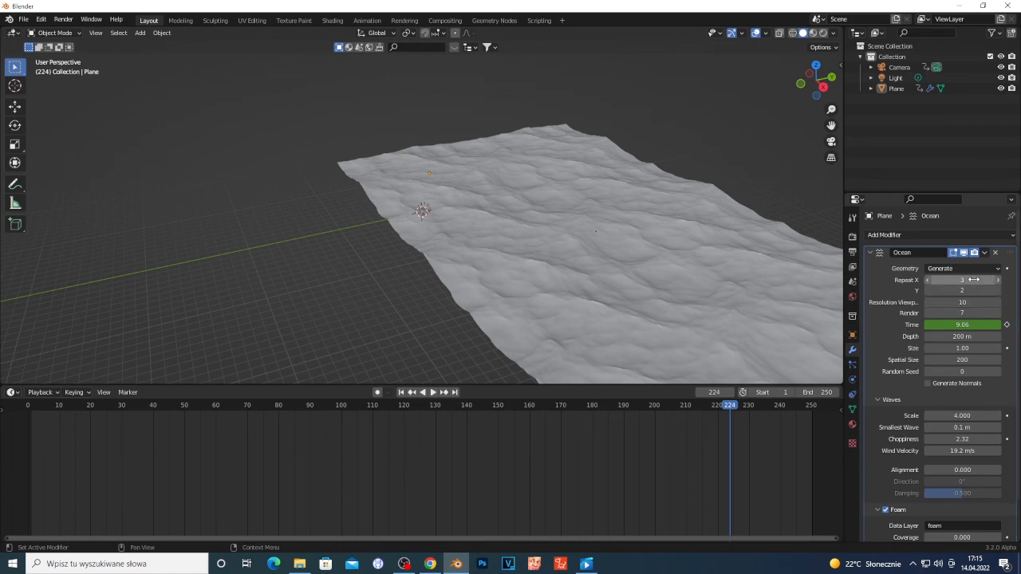
scroll(941, 372, down, 2)
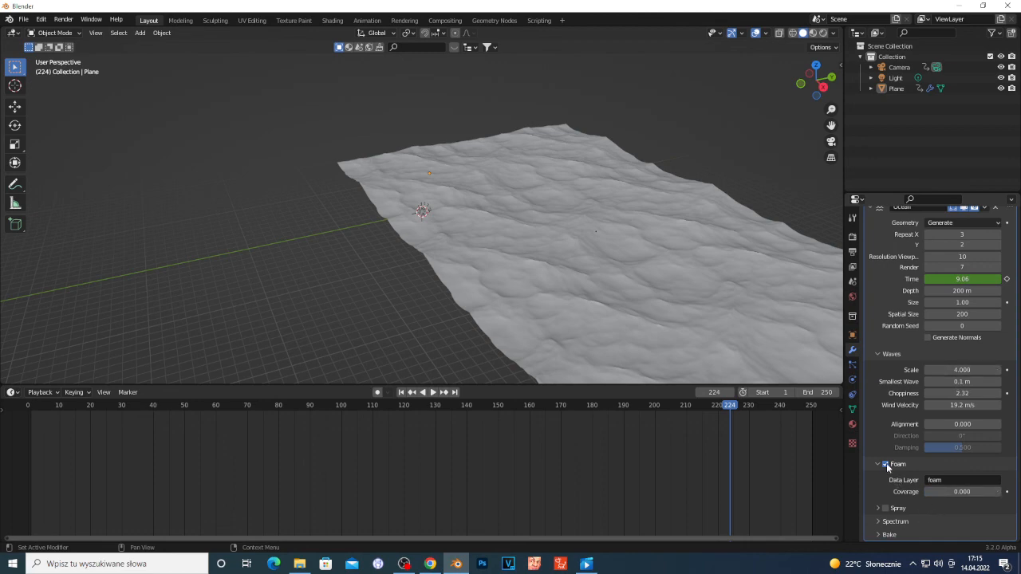
scroll(887, 467, up, 2)
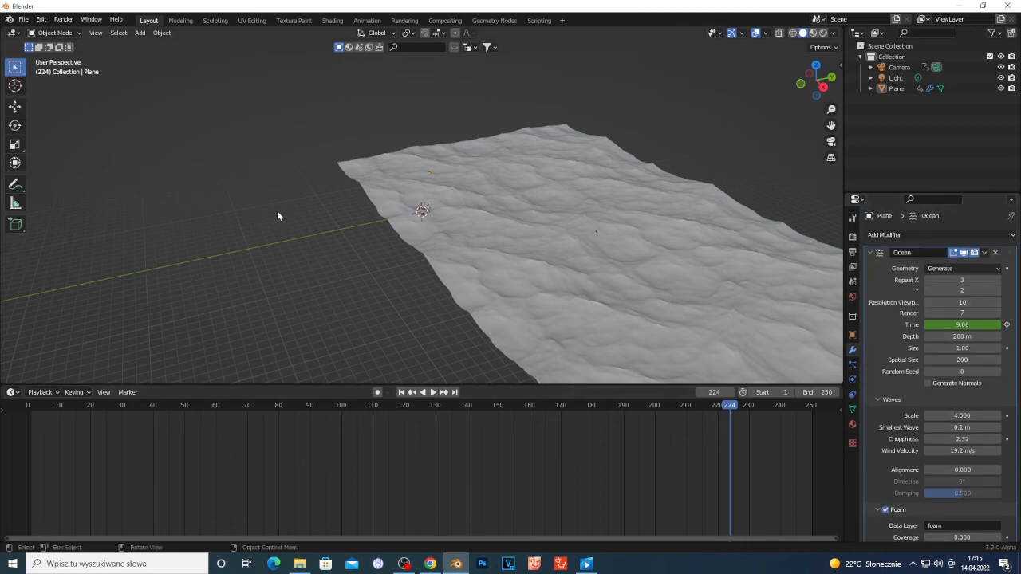
click(405, 564)
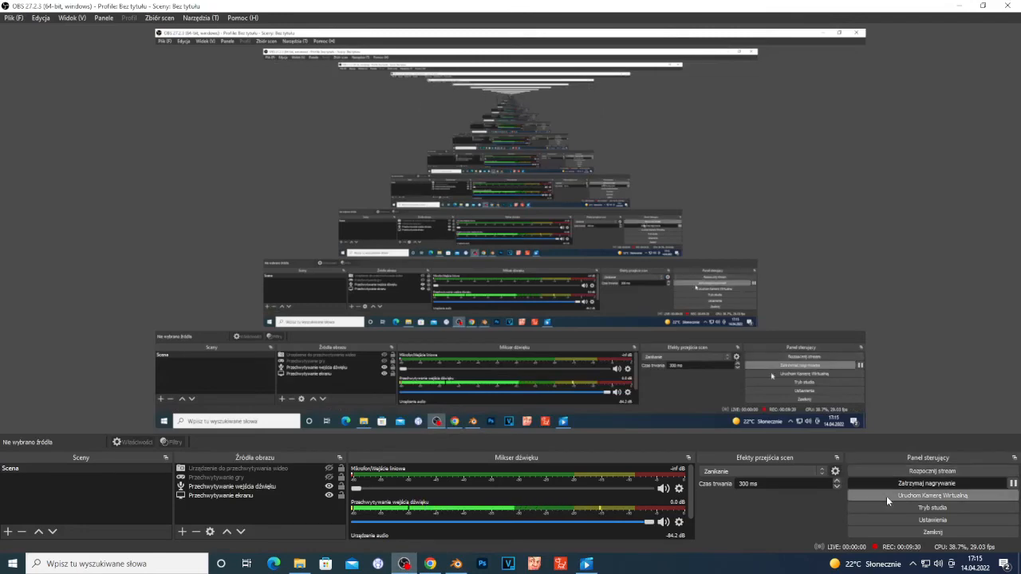